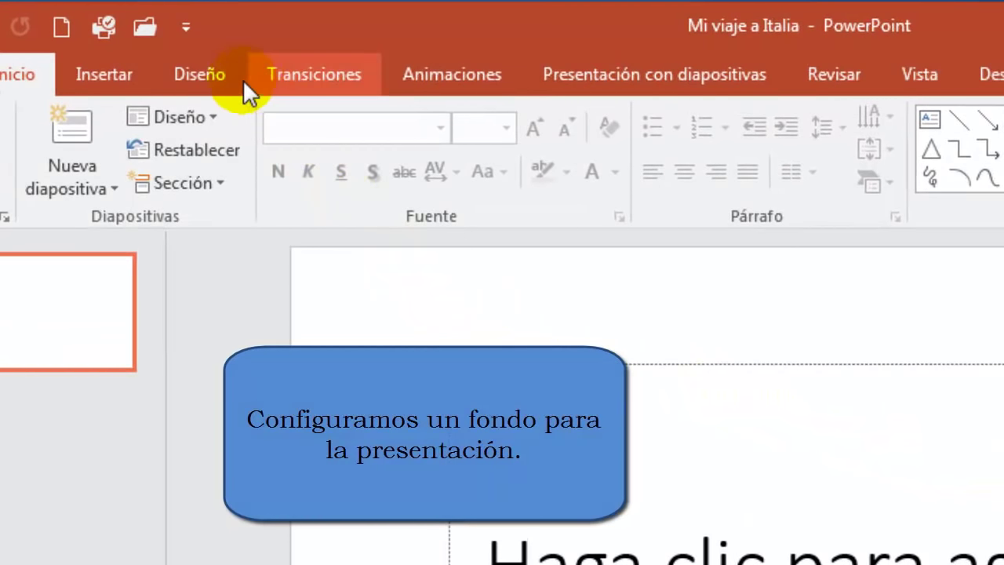
Apply the fourth (black) Diseño variant and set Tamaño de diapositiva to Pantalla panorámica (16:9).
{"action": "left_click", "coordinate": [227, 79]}
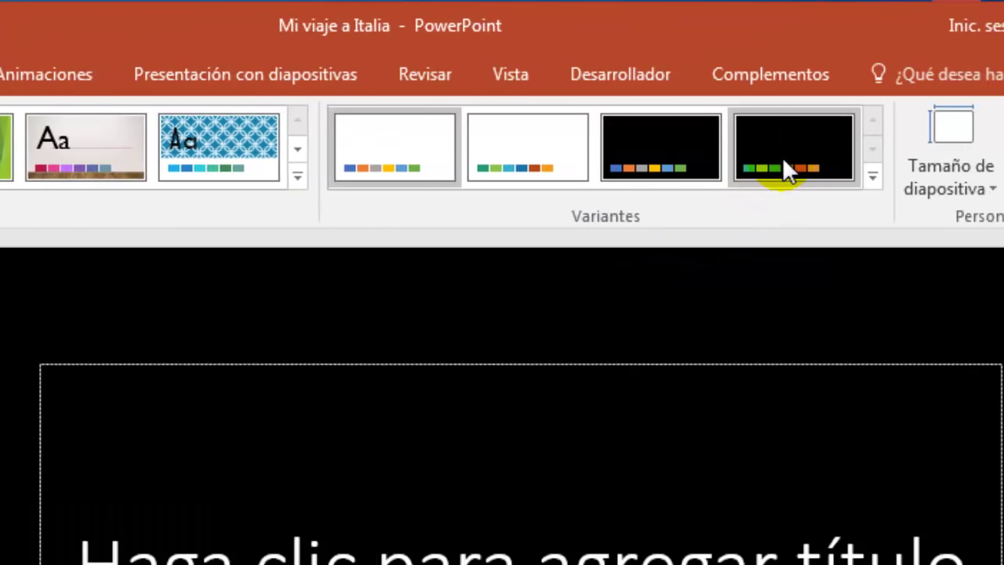
{"action": "left_click", "coordinate": [784, 167]}
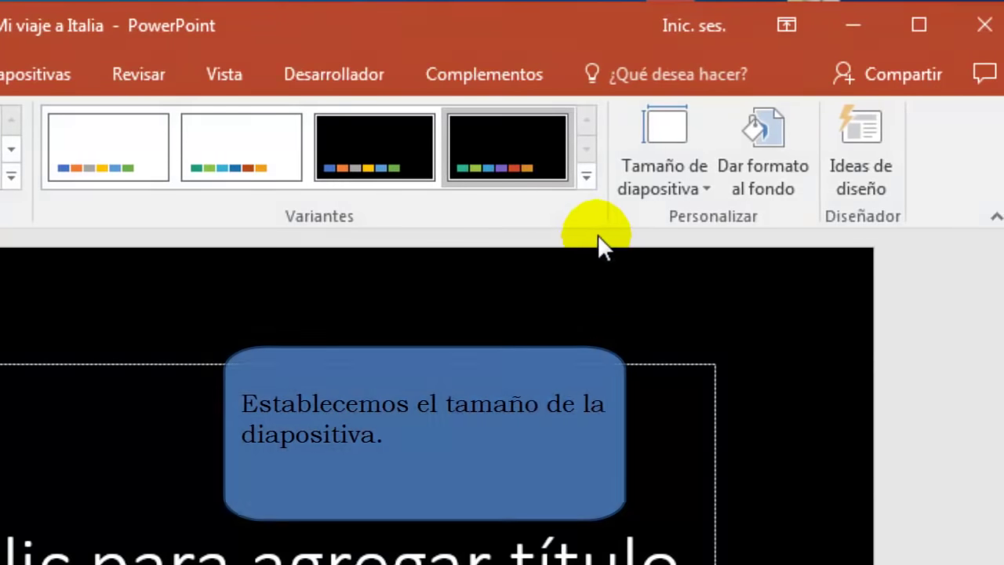
{"action": "left_click", "coordinate": [660, 182]}
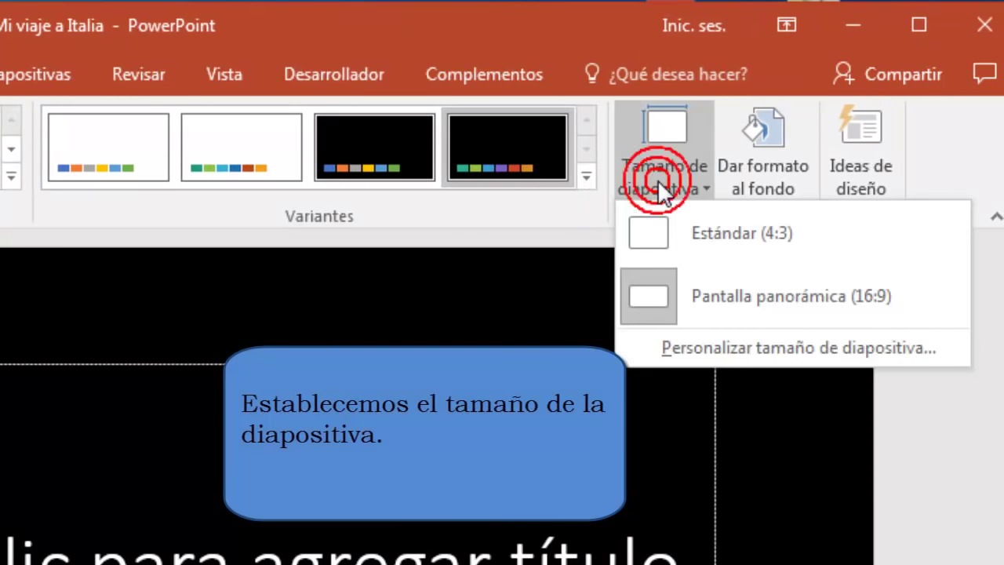
{"action": "left_click", "coordinate": [722, 296]}
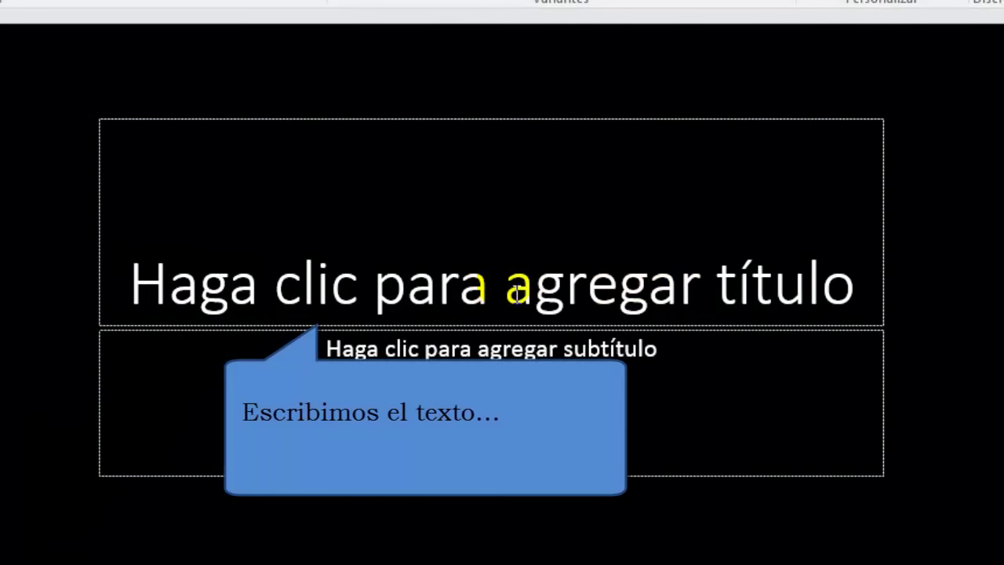
Type 'Mi viaje a Italia' into the first slide's title placeholder.
{"action": "left_click", "coordinate": [517, 291]}
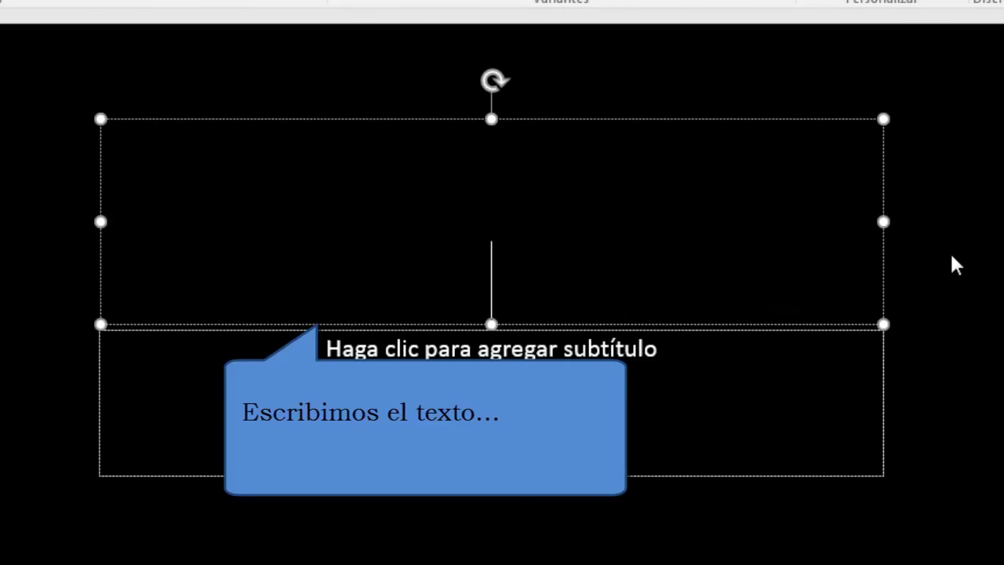
{"action": "type", "text": "Mi vi"}
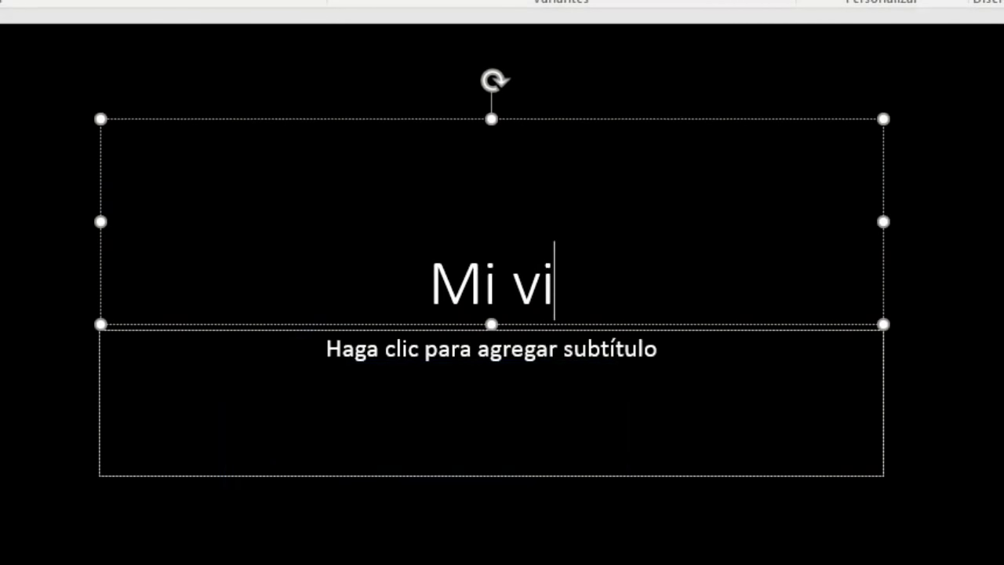
{"action": "type", "text": "aje a I"}
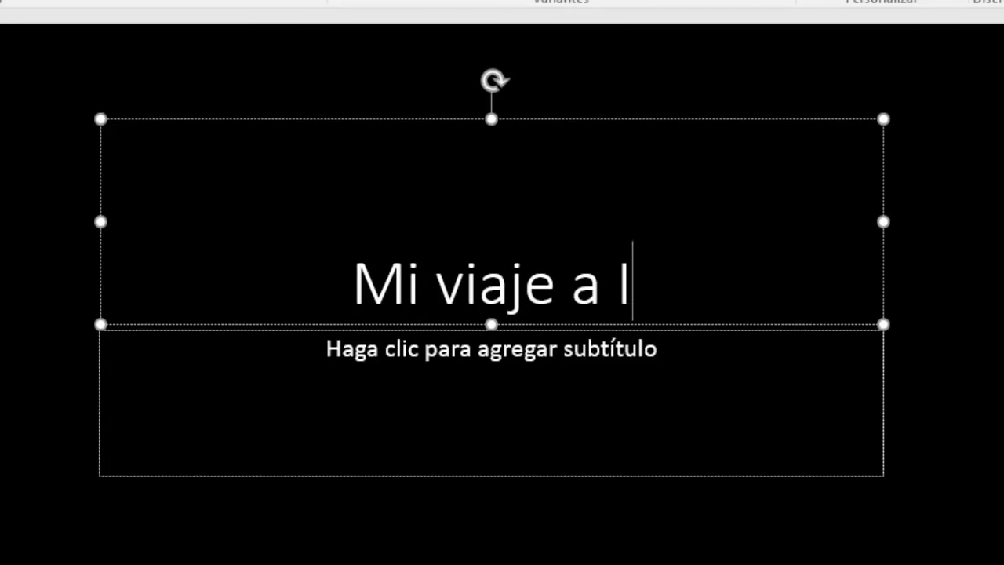
{"action": "type", "text": "talia"}
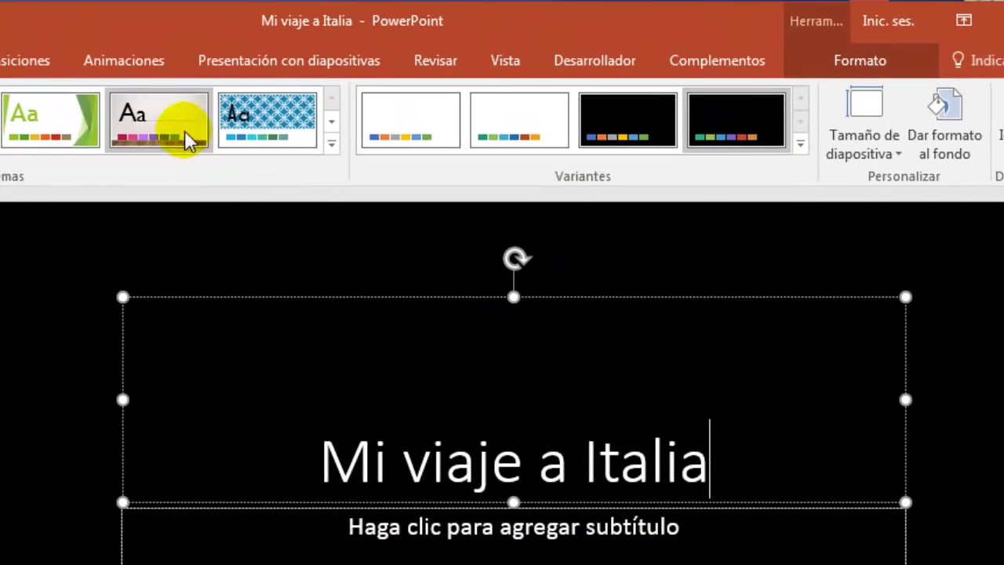
Animate the title with Aumentar y hundir, Duración 04,00, Inicio Con la anterior.
{"action": "left_click", "coordinate": [164, 63]}
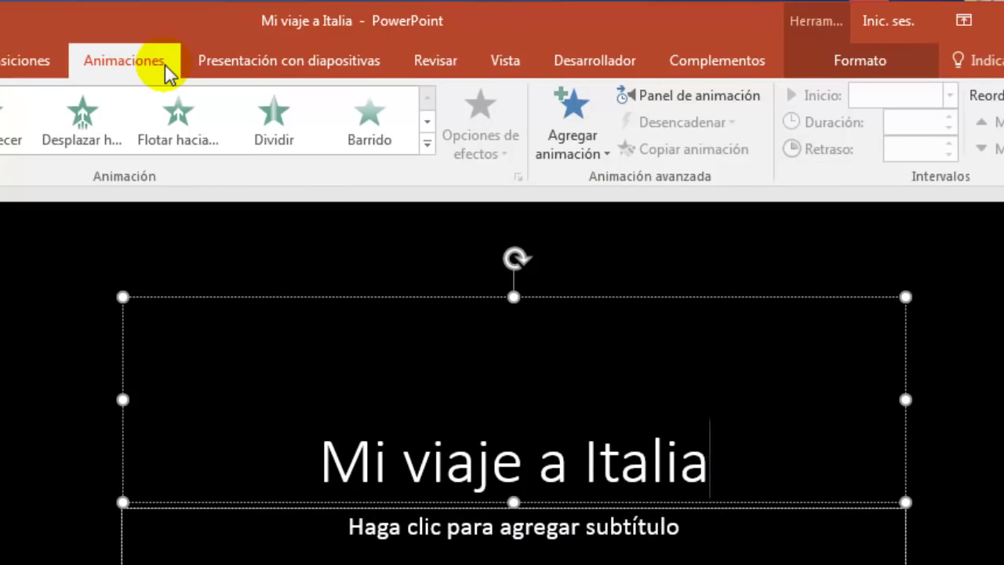
{"action": "left_click", "coordinate": [566, 129]}
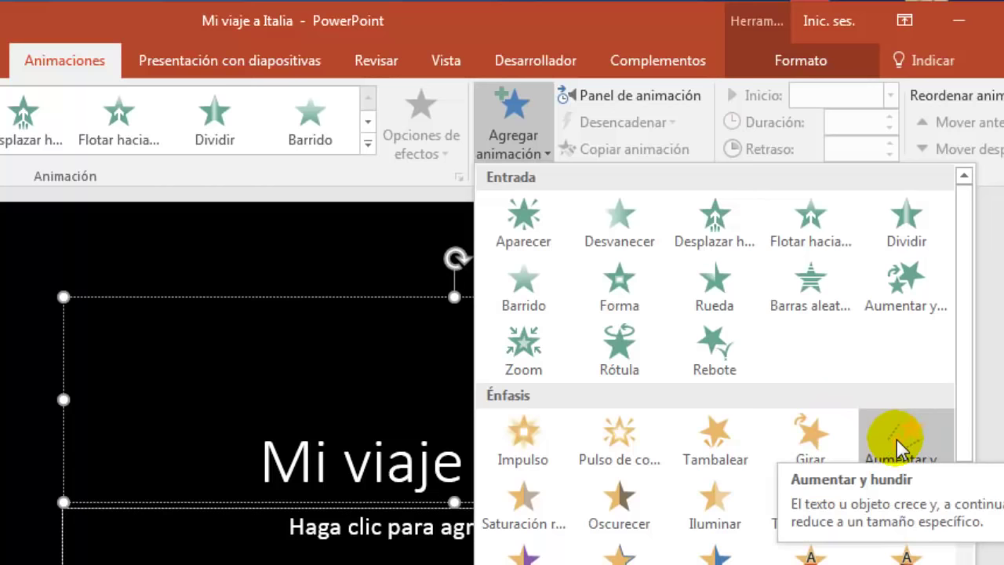
{"action": "left_click", "coordinate": [896, 438]}
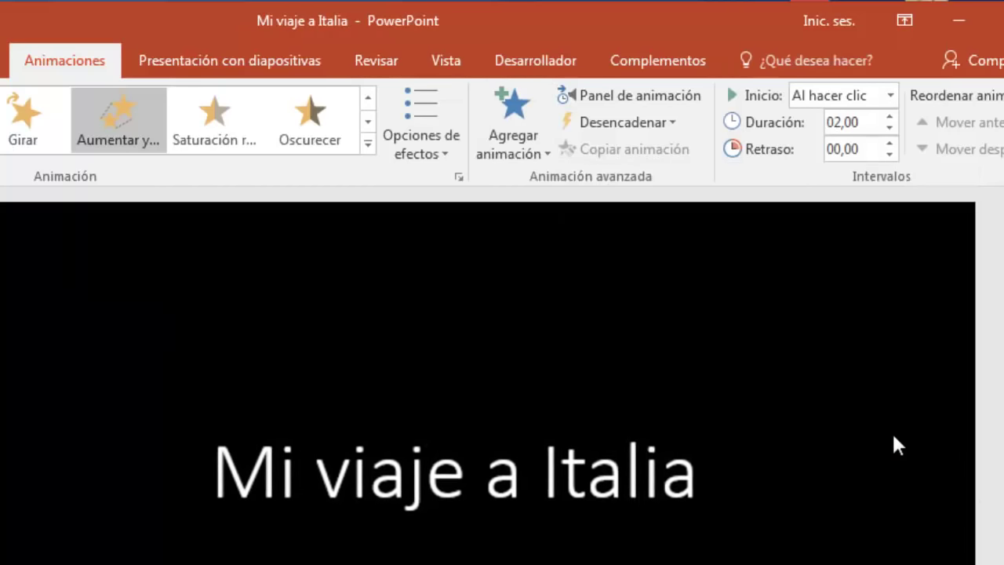
{"action": "left_click", "coordinate": [891, 117]}
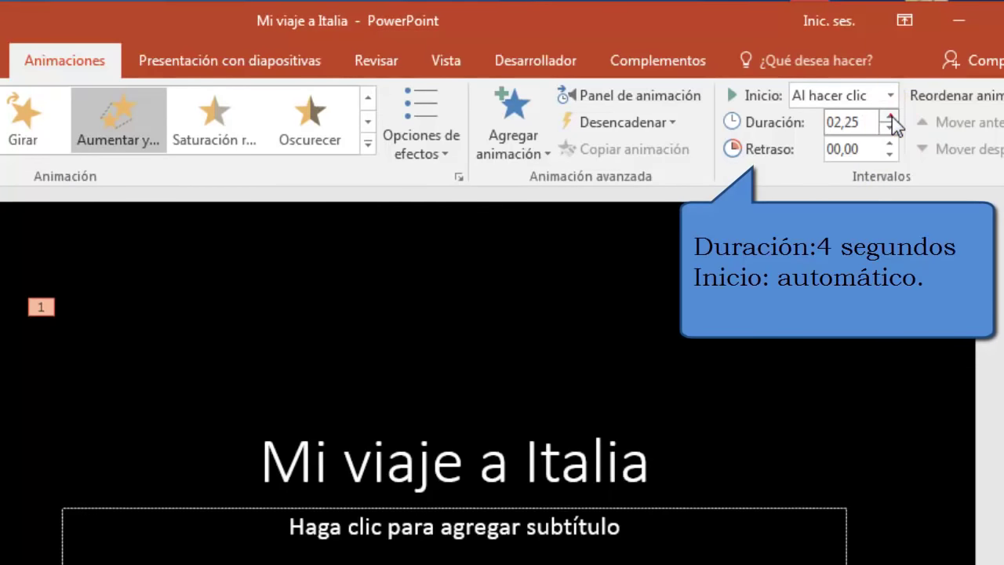
{"action": "left_click", "coordinate": [890, 117]}
{"action": "left_click", "coordinate": [890, 116]}
{"action": "left_click", "coordinate": [890, 116]}
{"action": "left_click", "coordinate": [891, 117]}
{"action": "left_click", "coordinate": [891, 117]}
{"action": "left_click", "coordinate": [890, 117]}
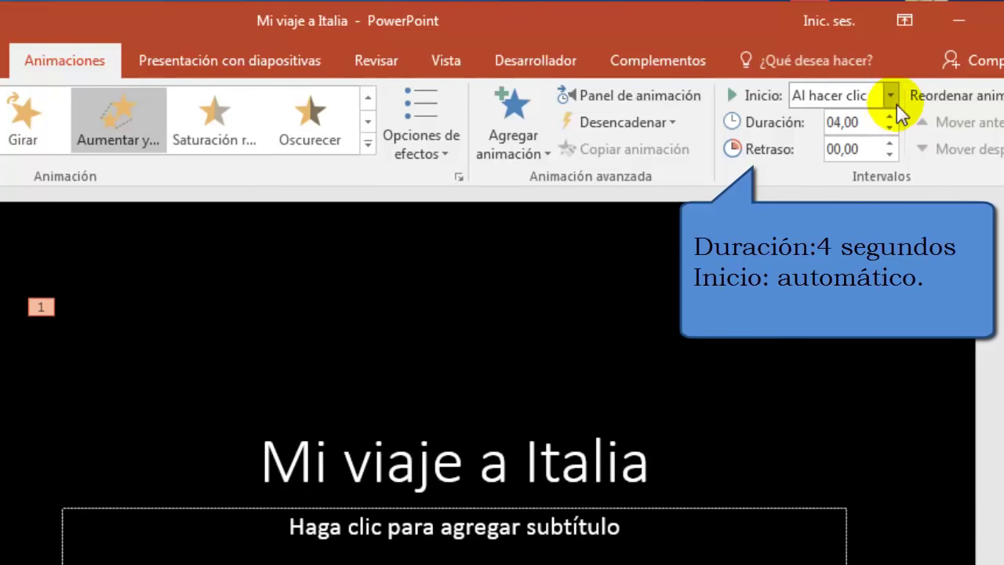
{"action": "left_click", "coordinate": [890, 95]}
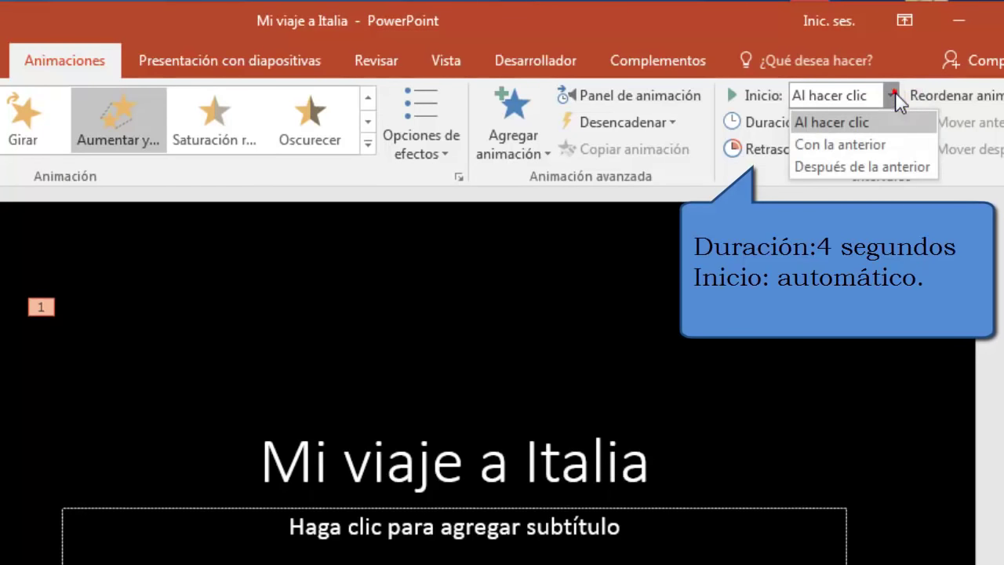
{"action": "left_click", "coordinate": [898, 147]}
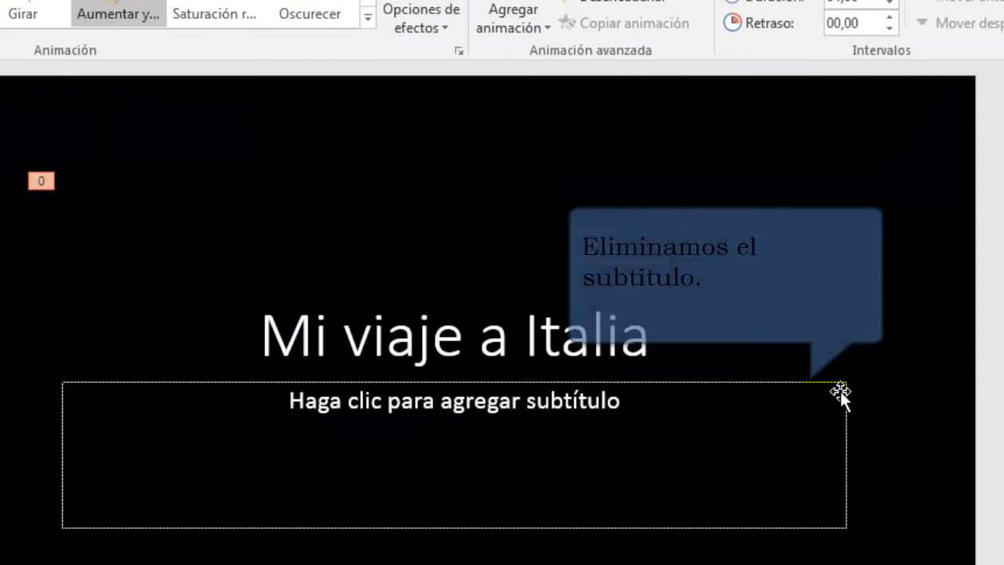
Delete the title slide's empty subtitle placeholder with Supr.
{"action": "left_click", "coordinate": [840, 391]}
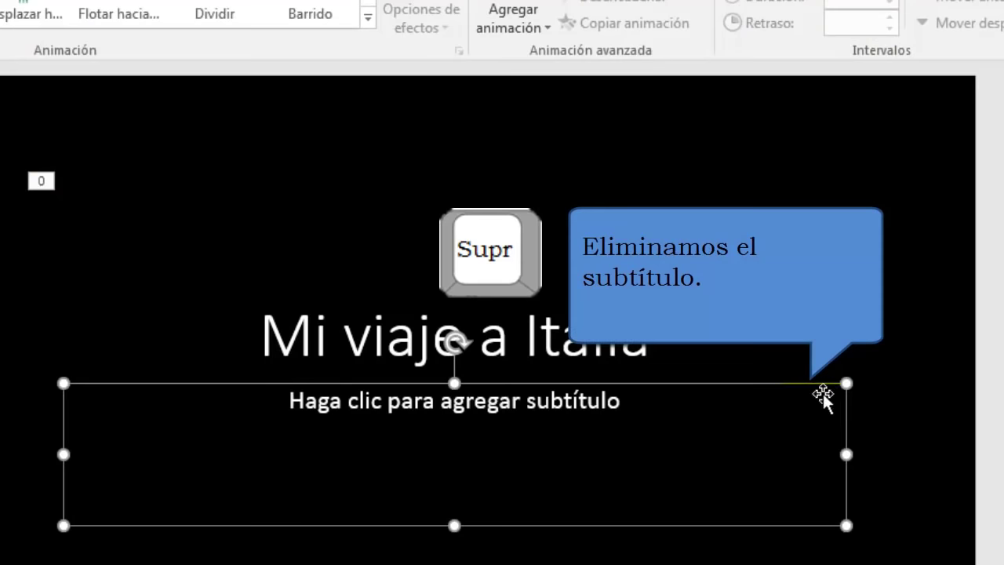
{"action": "key", "text": "Delete"}
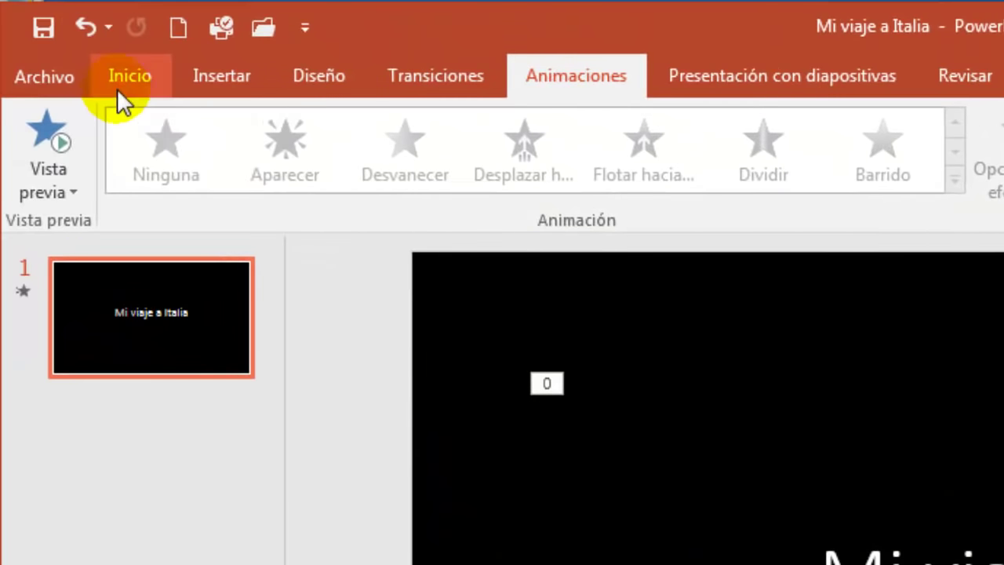
Add a new slide 2 and delete its body text and title placeholders.
{"action": "left_click", "coordinate": [120, 79]}
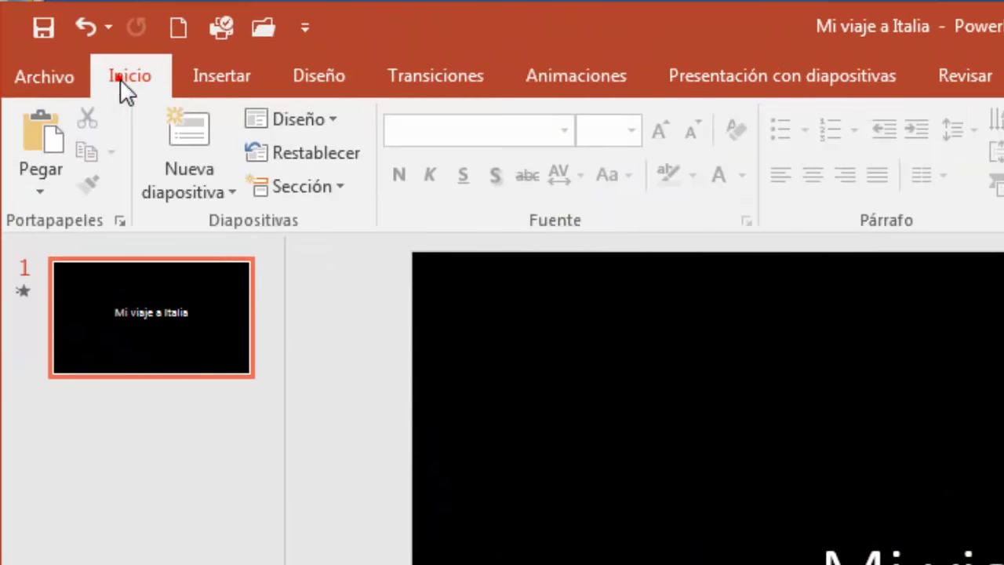
{"action": "left_click", "coordinate": [201, 136]}
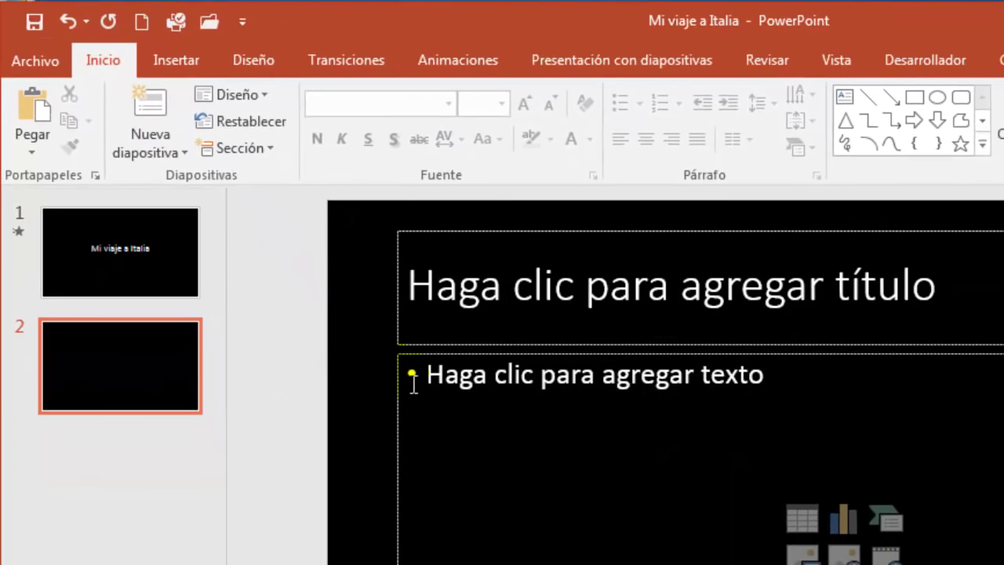
{"action": "left_click", "coordinate": [407, 398]}
{"action": "key", "text": "Delete"}
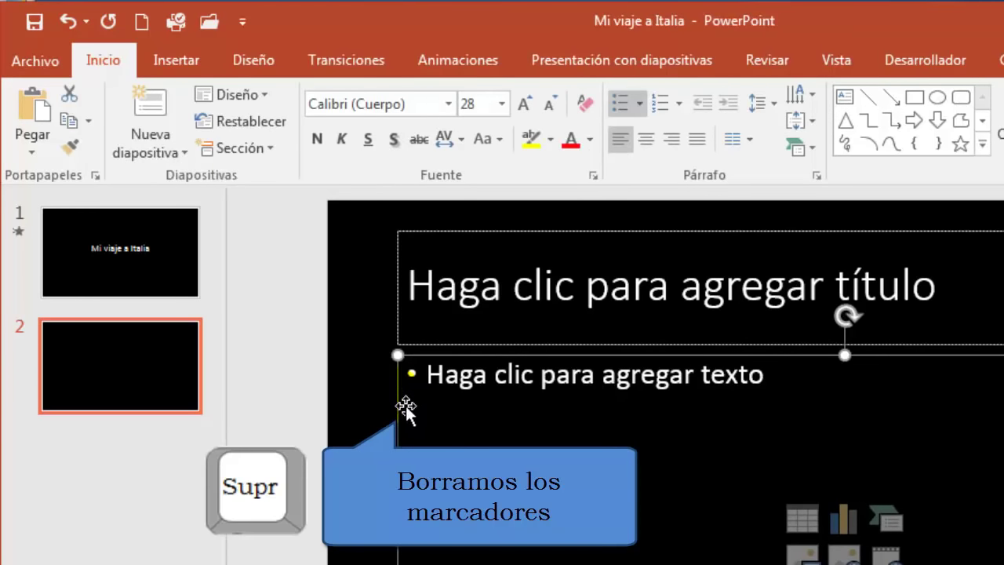
{"action": "left_click", "coordinate": [407, 341]}
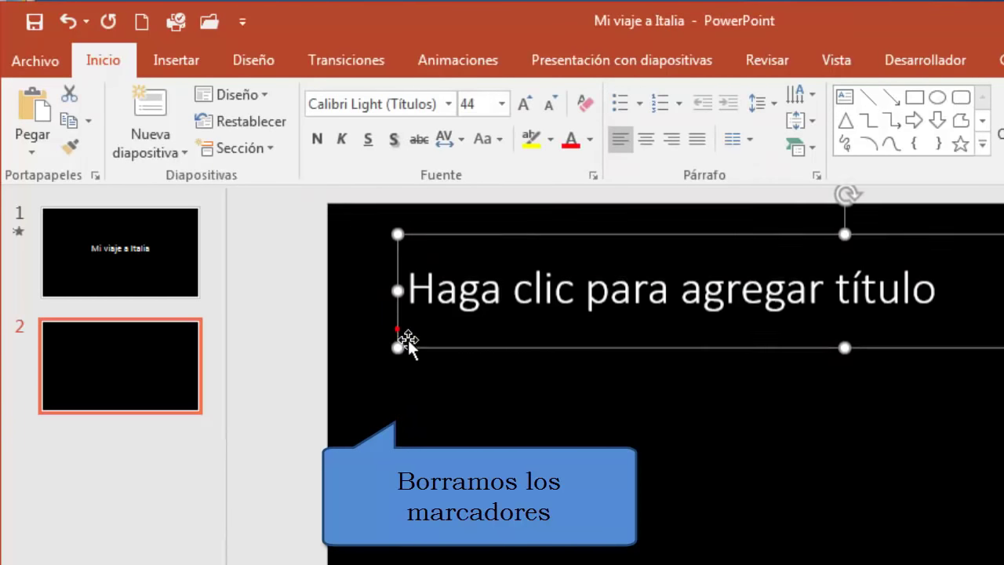
{"action": "key", "text": "Delete"}
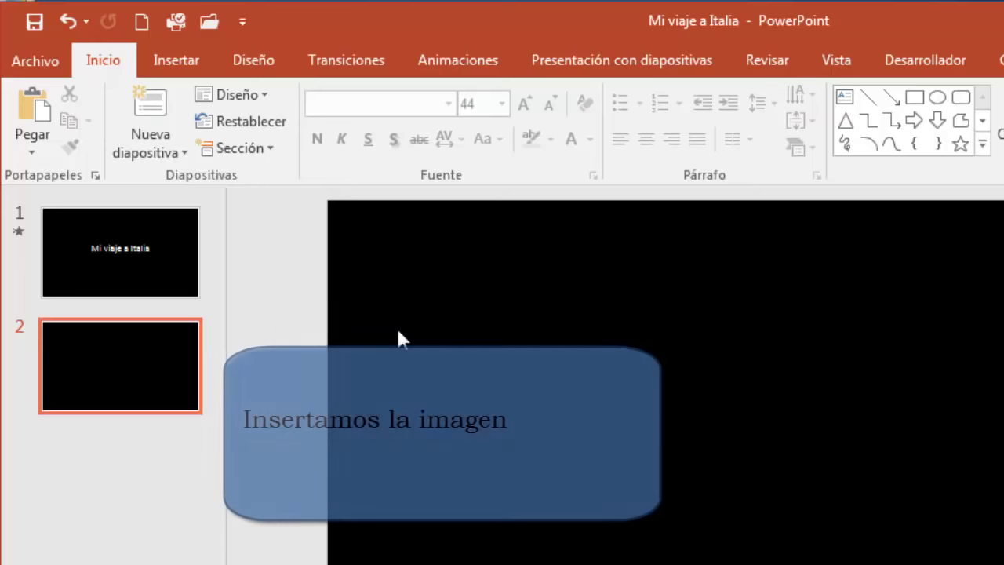
Insert the picture '1 Florencia (vista panorámica)' from Descargas onto slide 2.
{"action": "left_click", "coordinate": [285, 273]}
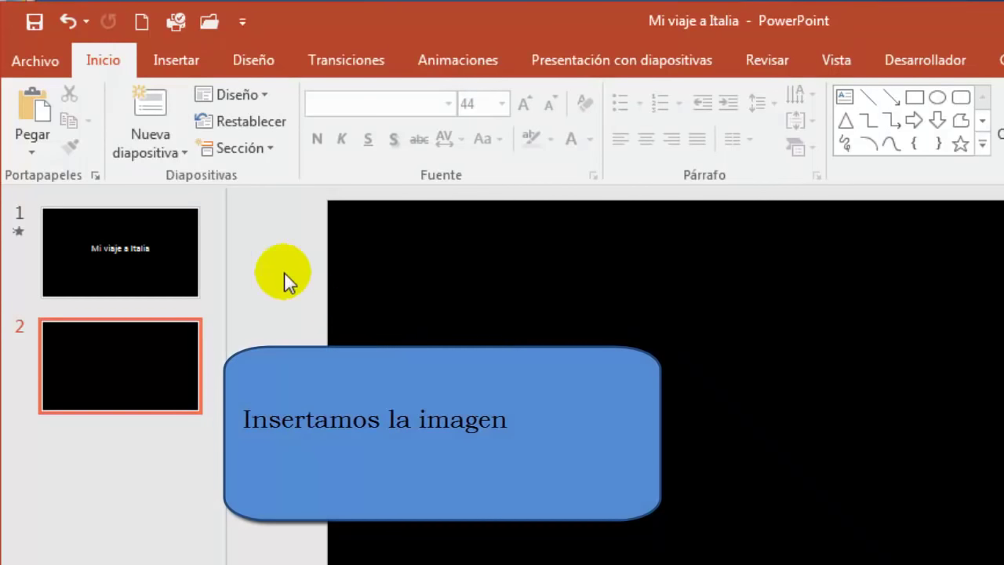
{"action": "left_click", "coordinate": [203, 69]}
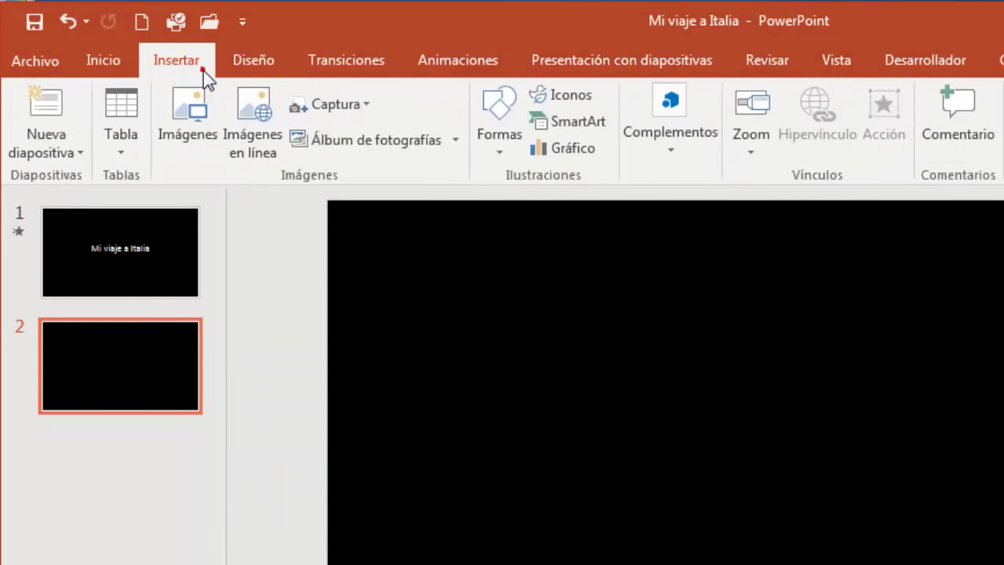
{"action": "left_click", "coordinate": [202, 118]}
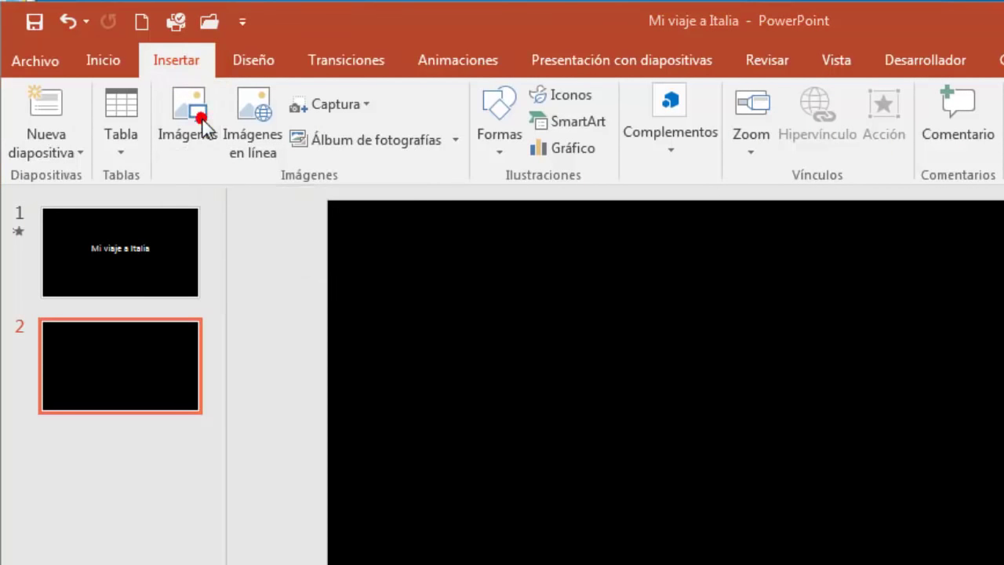
{"action": "scroll", "coordinate": [236, 146], "scroll_direction": "up", "scroll_amount": 4}
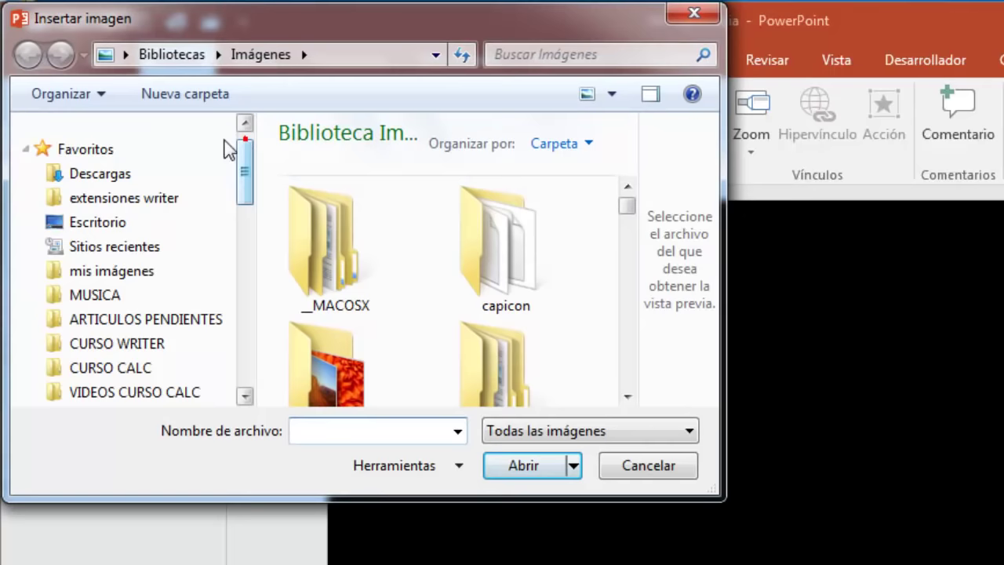
{"action": "left_click", "coordinate": [141, 169]}
{"action": "left_click", "coordinate": [377, 161]}
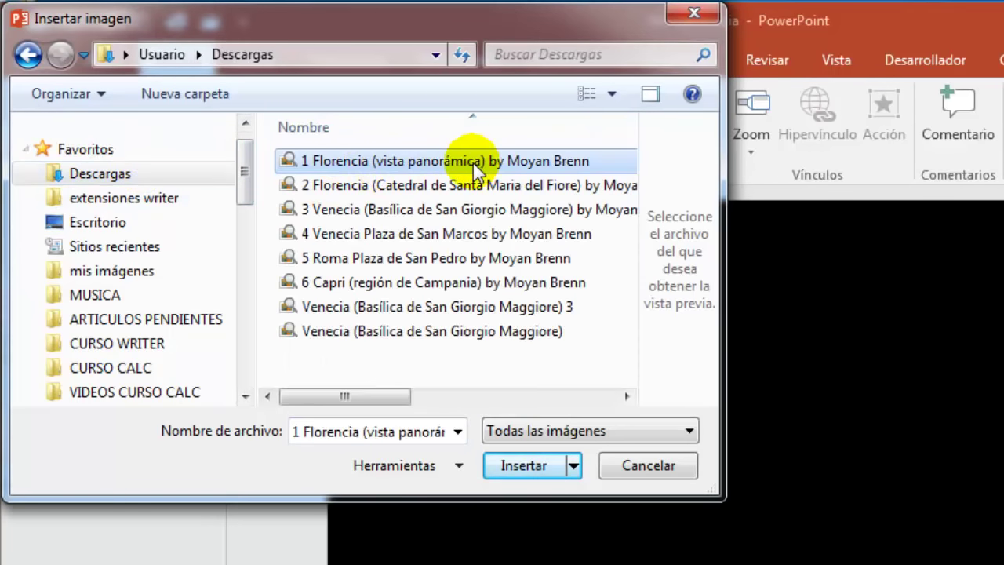
{"action": "left_click", "coordinate": [527, 467]}
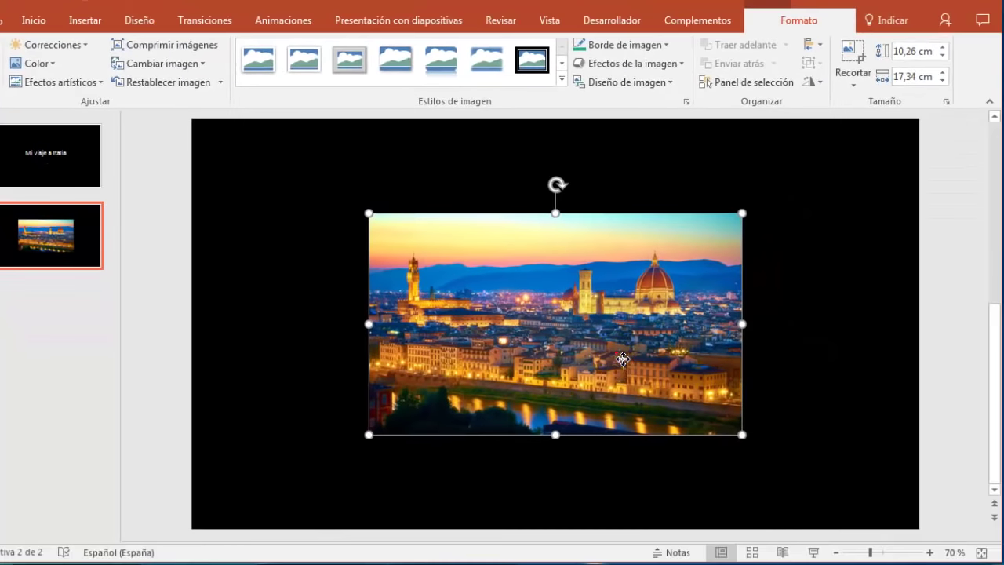
Move and enlarge the Florence photo to 20,04 × 33,87 cm so it covers the slide.
{"action": "left_click_drag", "start_coordinate": [640, 374], "coordinate": [449, 268]}
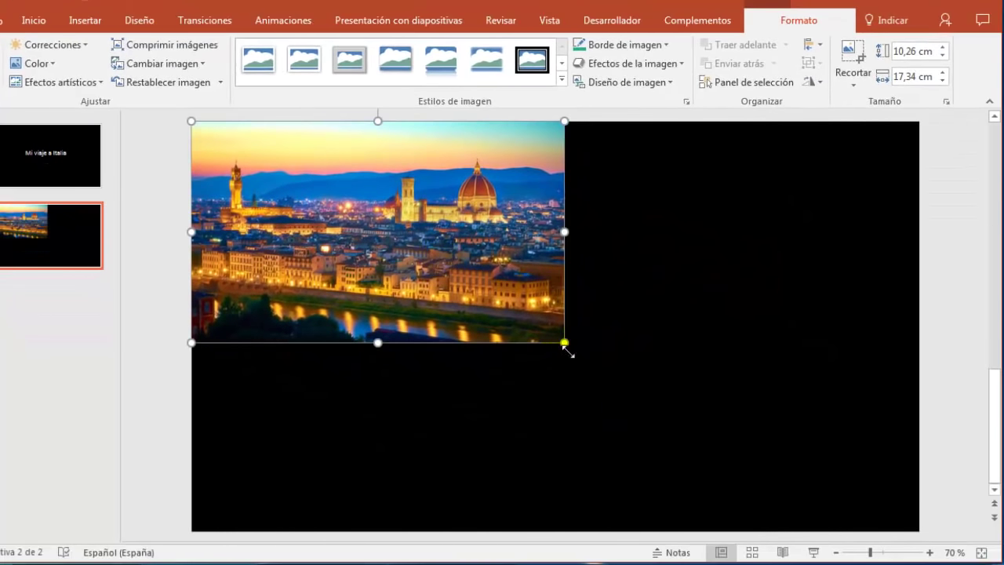
{"action": "left_click_drag", "start_coordinate": [564, 343], "coordinate": [935, 481]}
{"action": "left_click", "coordinate": [836, 552]}
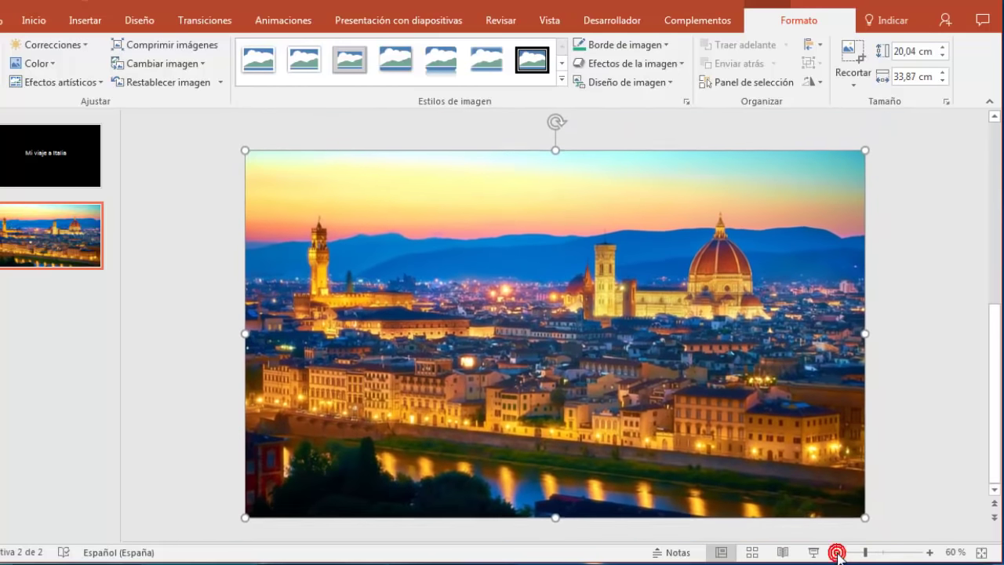
{"action": "left_click", "coordinate": [836, 552]}
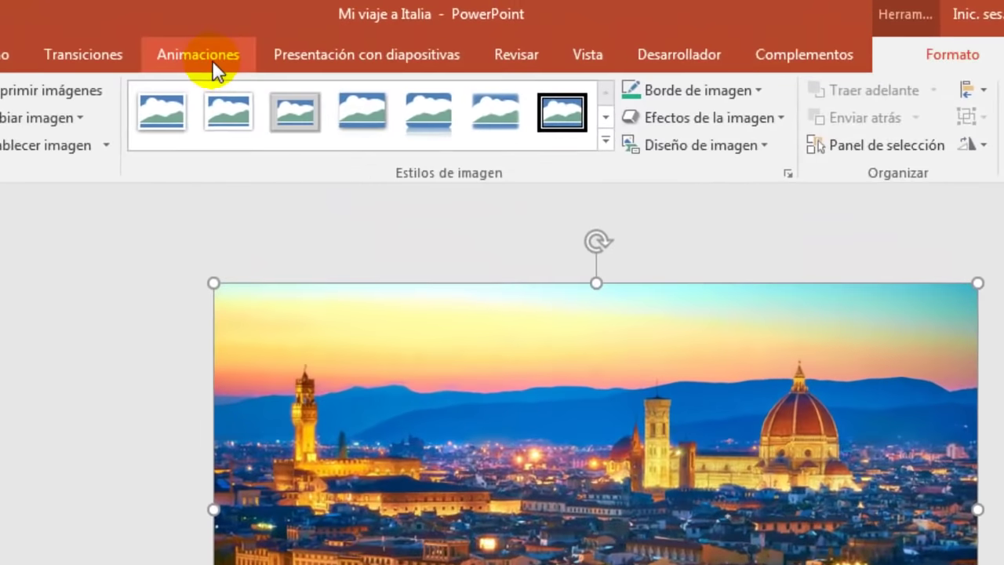
Apply the Énfasis effect Aumentar y hundir to the Florence photo from Agregar animación.
{"action": "left_click", "coordinate": [213, 64]}
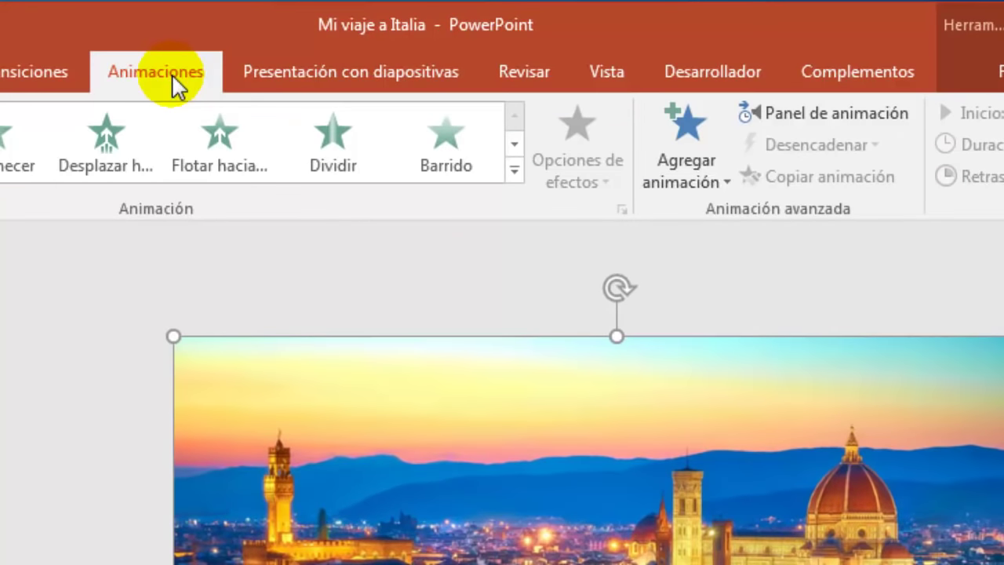
{"action": "left_click", "coordinate": [713, 171]}
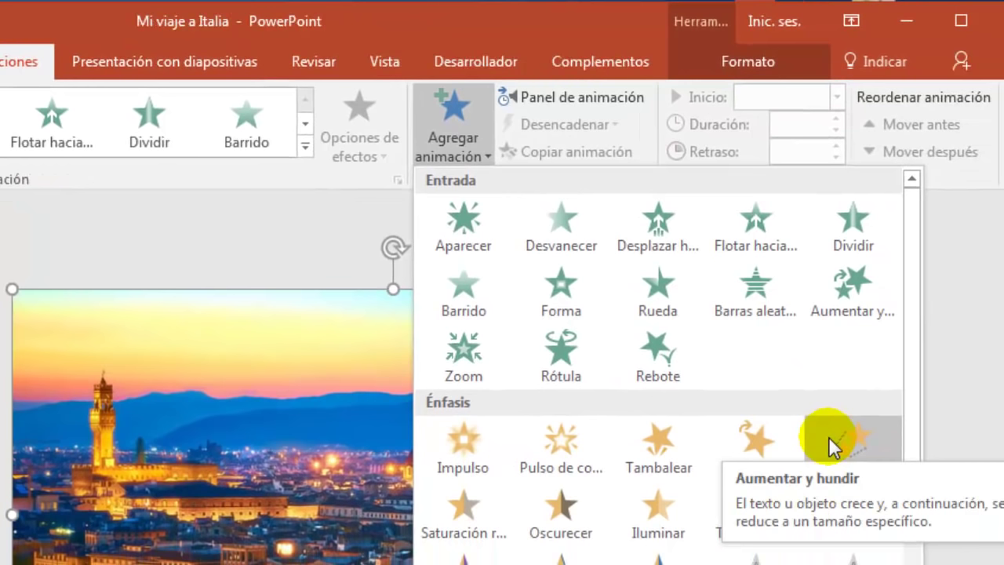
{"action": "left_click", "coordinate": [829, 436]}
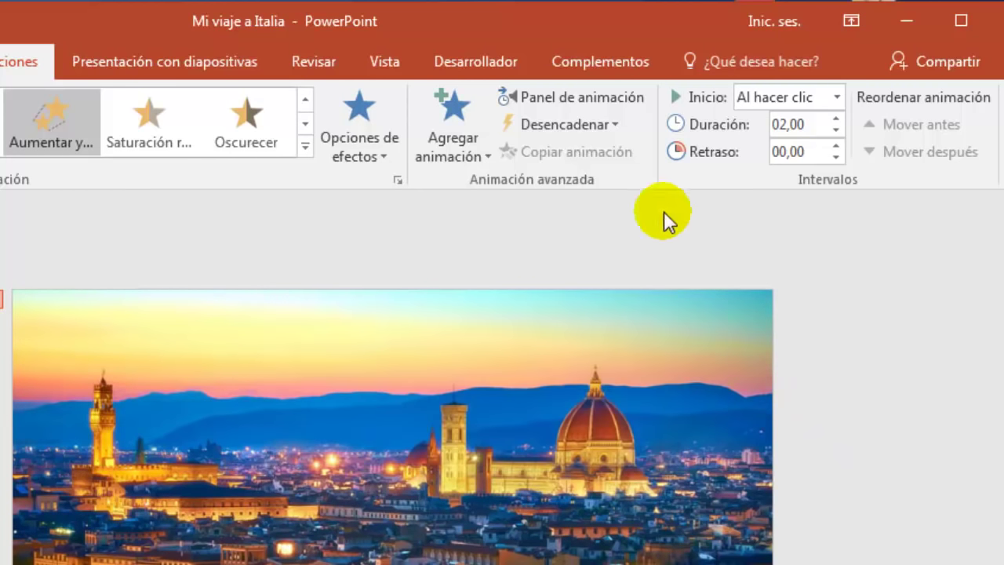
In Opciones de efectos for Imagen 3, set the Tamaño to a custom 80%.
{"action": "left_click", "coordinate": [617, 94]}
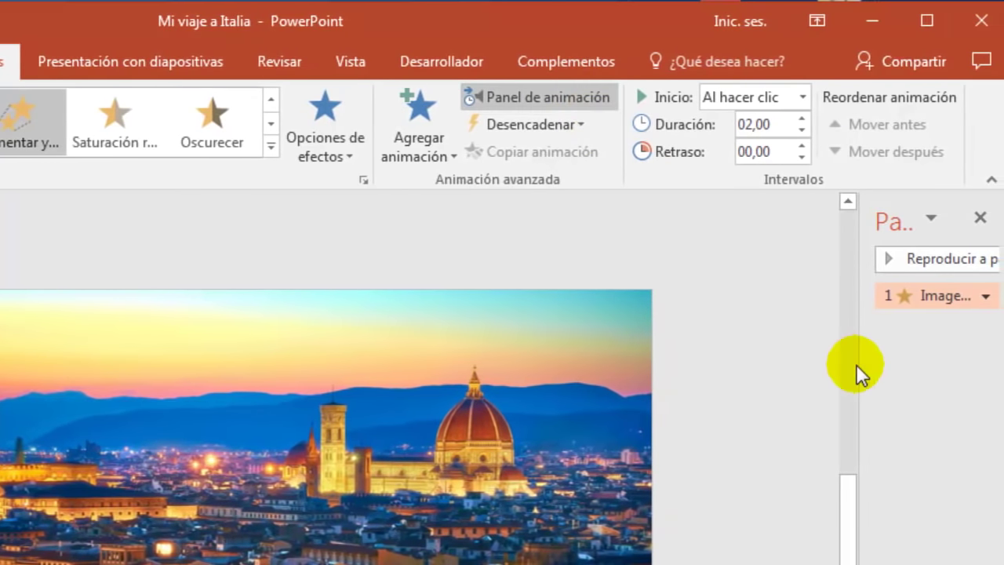
{"action": "left_click_drag", "start_coordinate": [866, 370], "coordinate": [667, 374]}
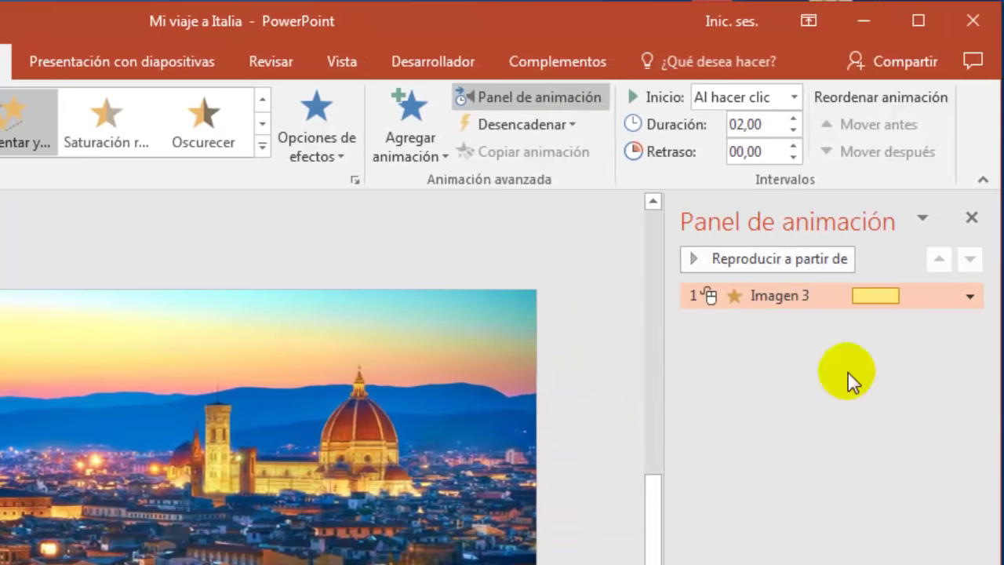
{"action": "left_click", "coordinate": [971, 298]}
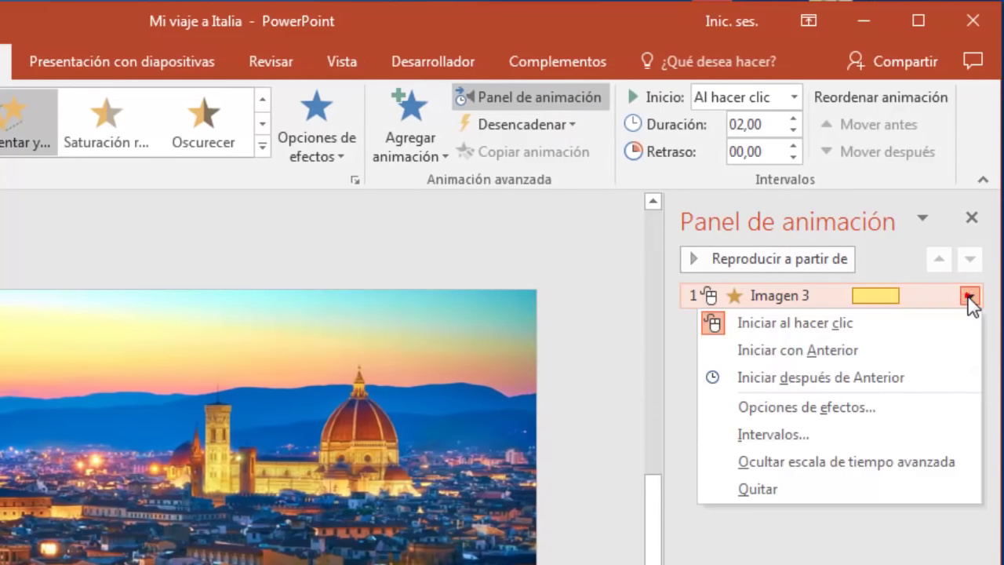
{"action": "left_click", "coordinate": [947, 400]}
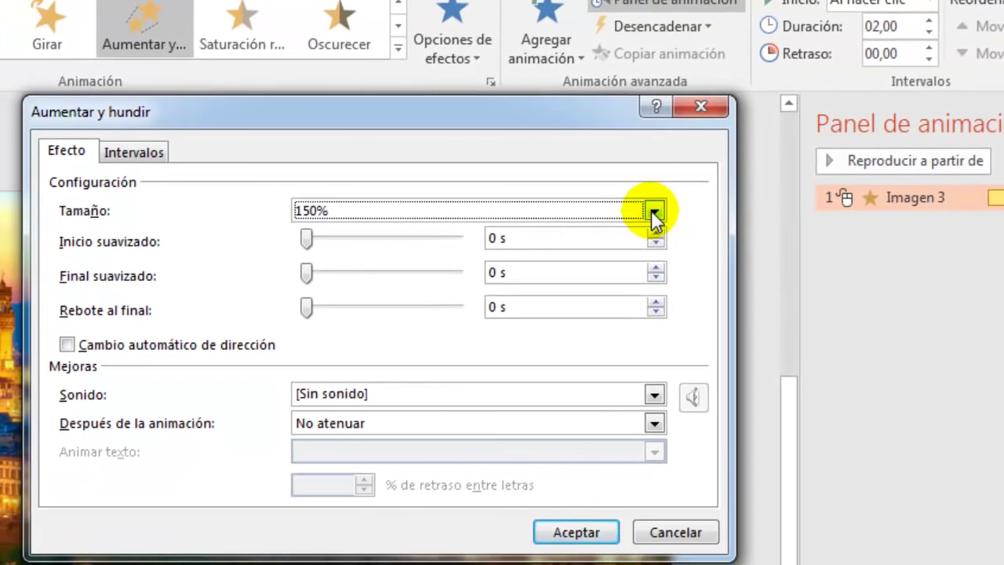
{"action": "left_click", "coordinate": [650, 210]}
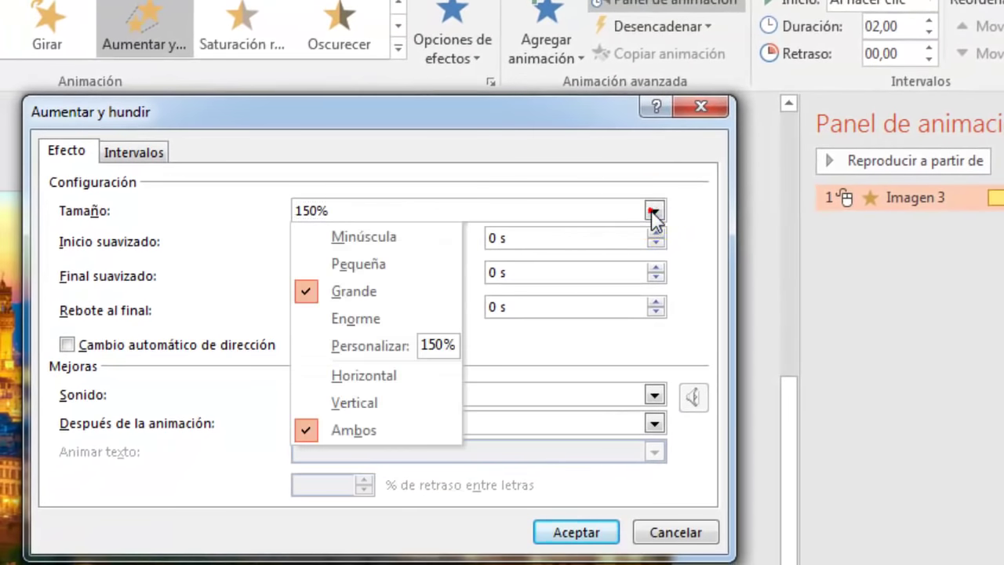
{"action": "left_click", "coordinate": [449, 353]}
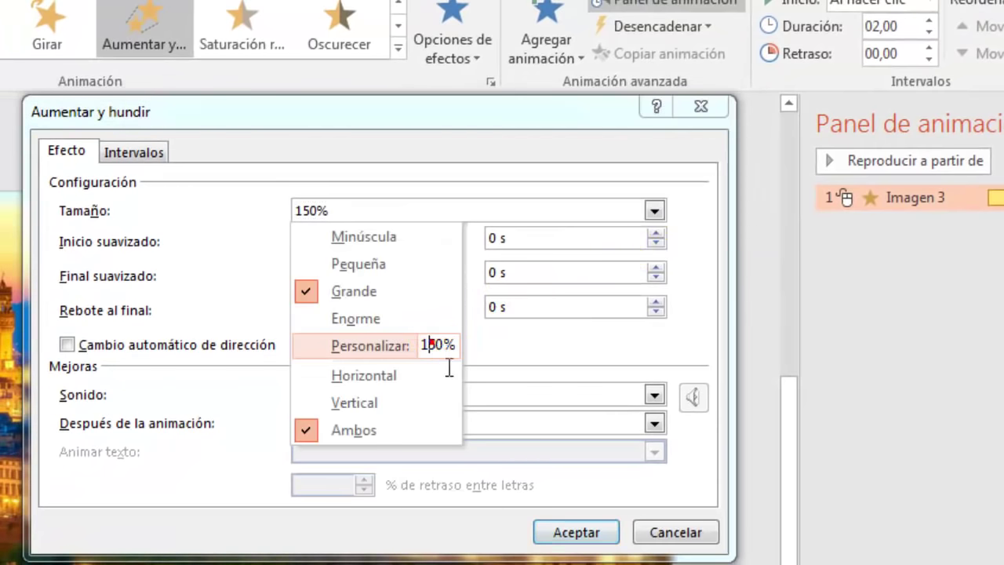
{"action": "key", "text": "BackSpace"}
{"action": "type", "text": "8"}
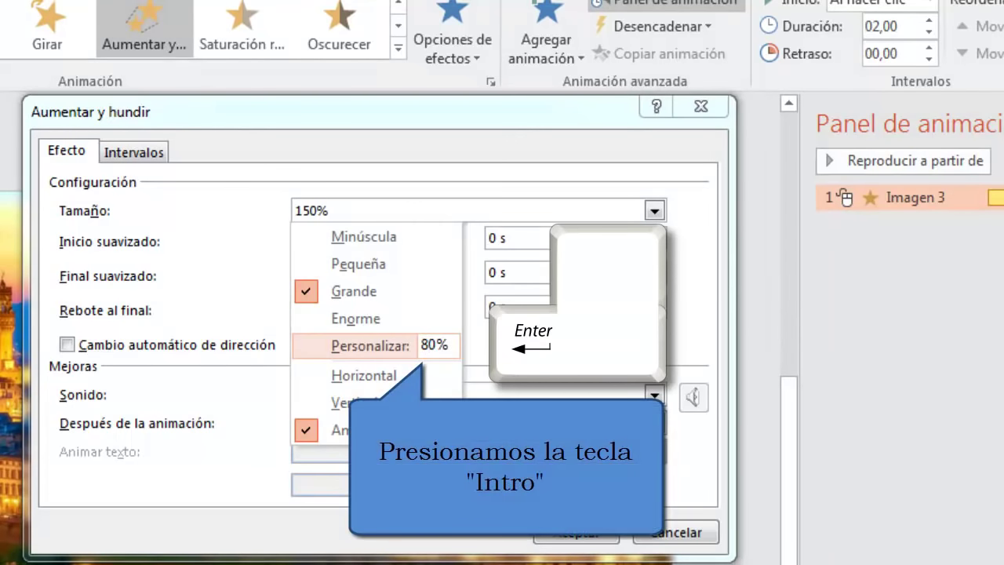
{"action": "key", "text": "Return"}
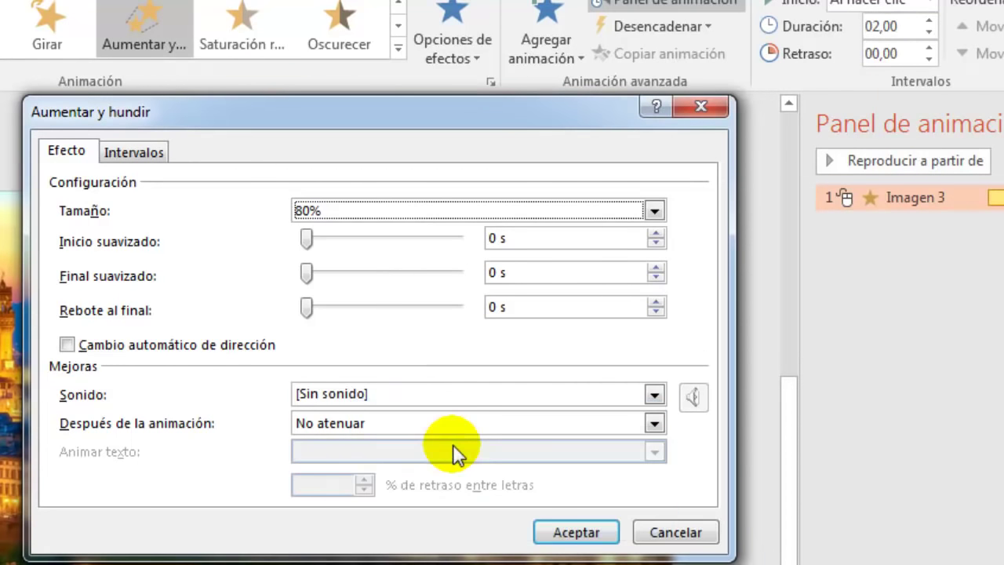
{"action": "left_click", "coordinate": [558, 533]}
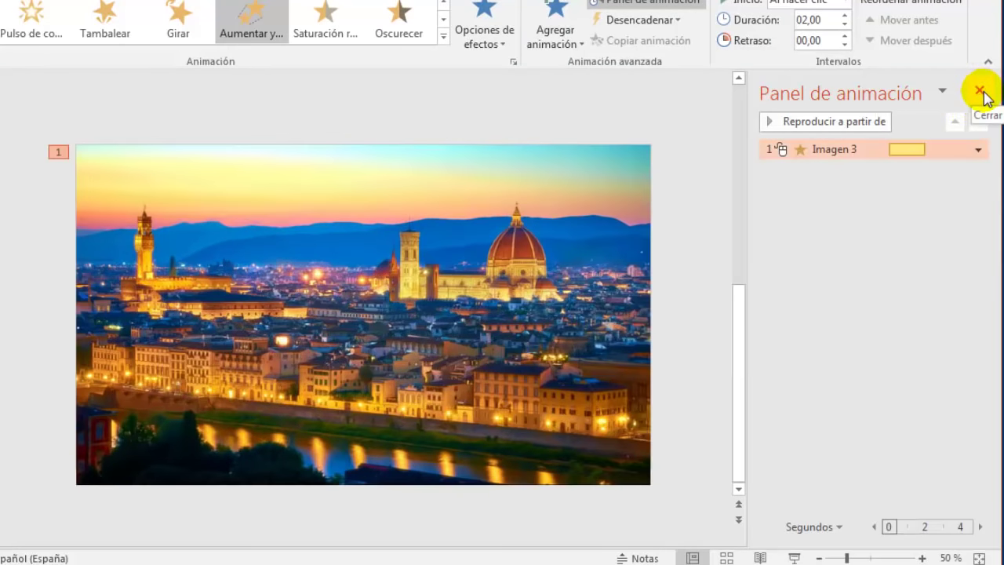
Drag the Florence photo's corners out to the slide's bottom-right and top-left edges.
{"action": "left_click", "coordinate": [980, 92]}
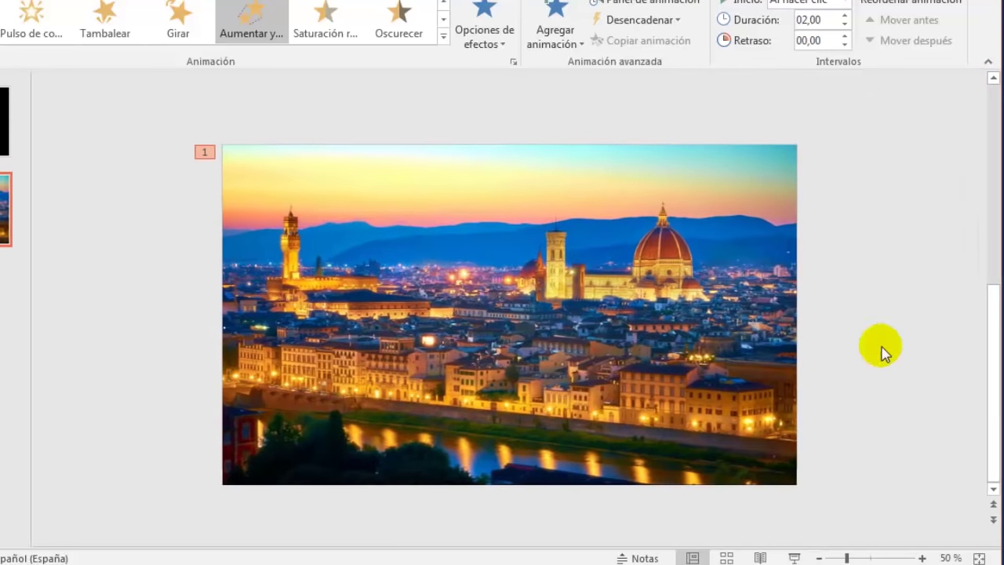
{"action": "left_click", "coordinate": [753, 465]}
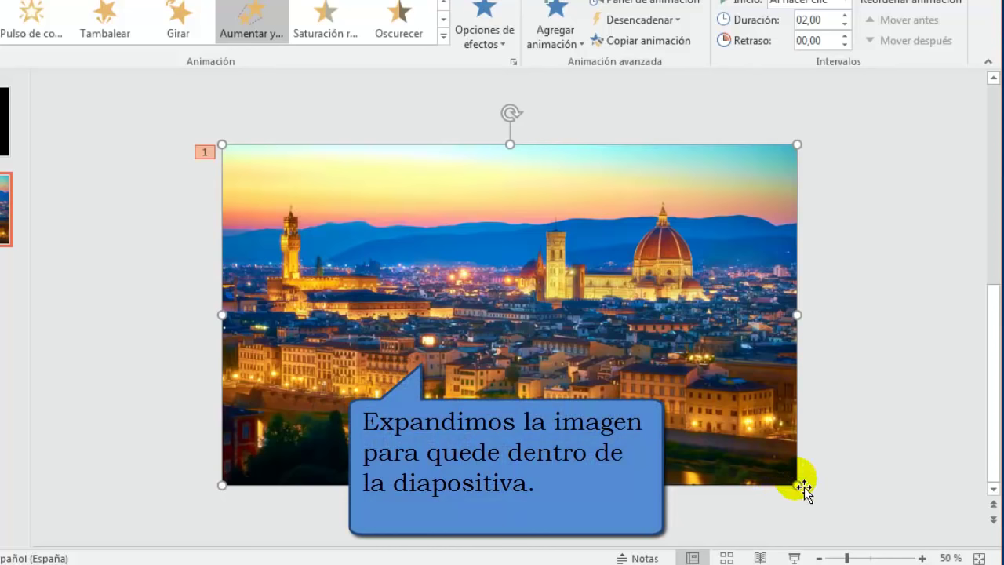
{"action": "mouse_move", "coordinate": [801, 486]}
{"action": "left_mouse_down"}
{"action": "mouse_move", "coordinate": [894, 538]}
{"action": "mouse_move", "coordinate": [885, 531]}
{"action": "left_mouse_up"}
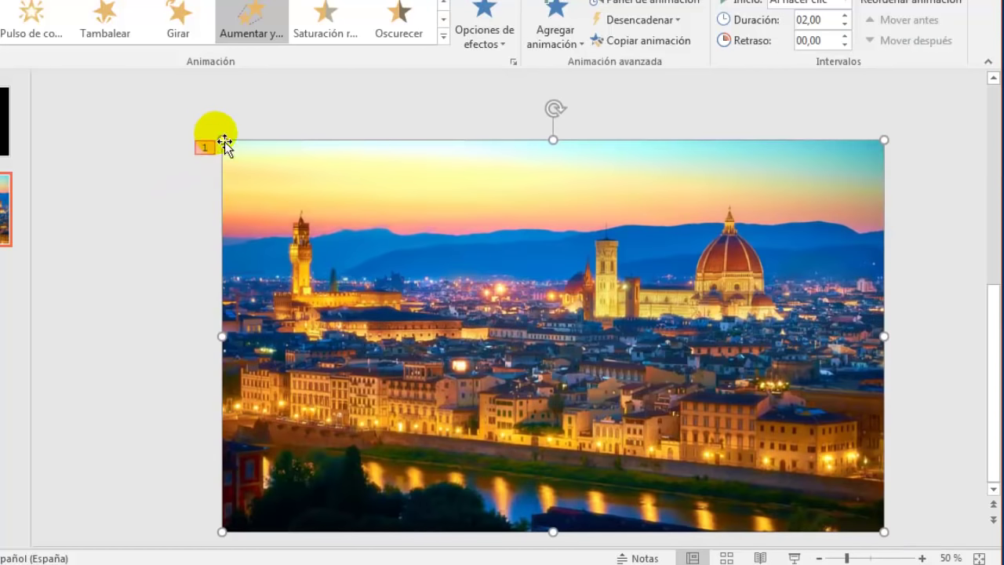
{"action": "left_click_drag", "start_coordinate": [223, 140], "coordinate": [181, 100]}
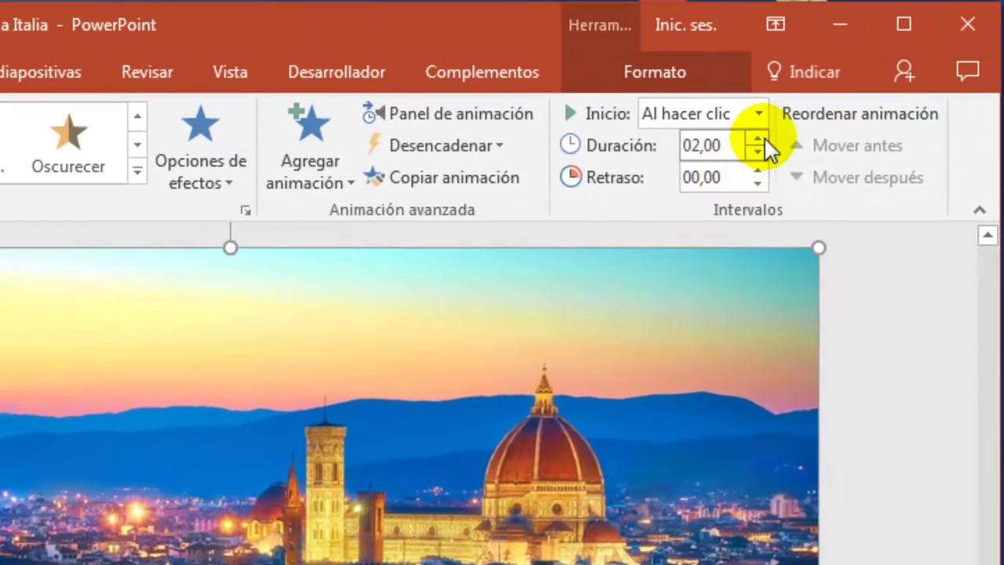
Raise the photo animation's Duración to 04,00 and set Inicio to Con la anterior.
{"action": "left_click", "coordinate": [760, 139]}
{"action": "left_click", "coordinate": [762, 138]}
{"action": "left_click", "coordinate": [762, 138]}
{"action": "left_click", "coordinate": [763, 138]}
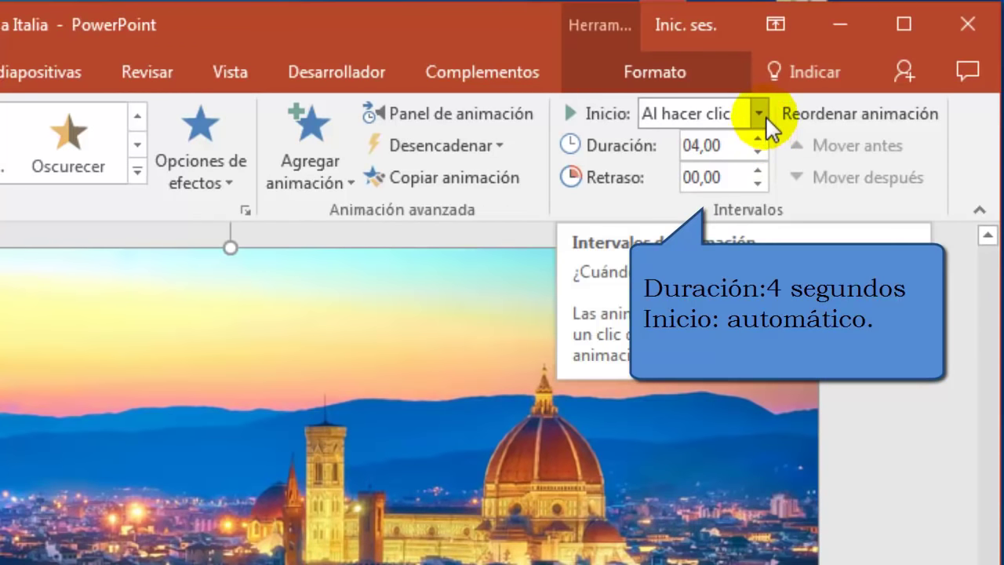
{"action": "left_click", "coordinate": [764, 116]}
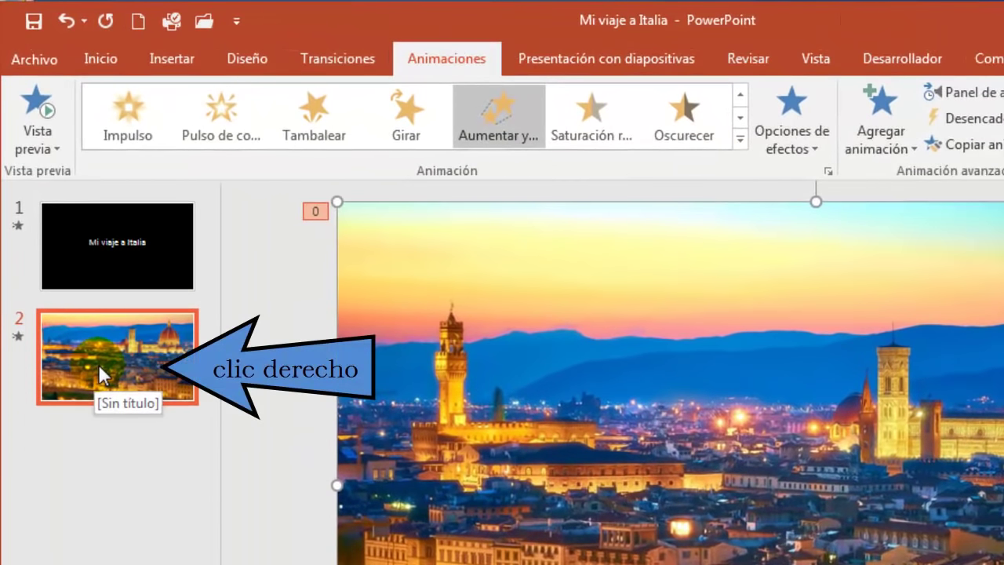
Duplicate the Florence panorama slide four times, creating identical slides 3 through 6.
{"action": "right_click", "coordinate": [99, 366]}
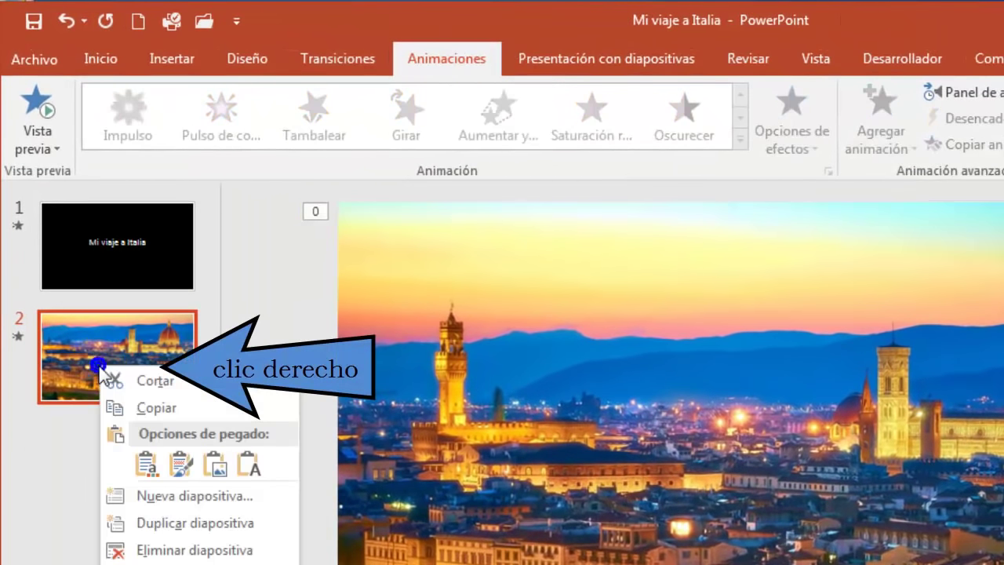
{"action": "left_click", "coordinate": [173, 523]}
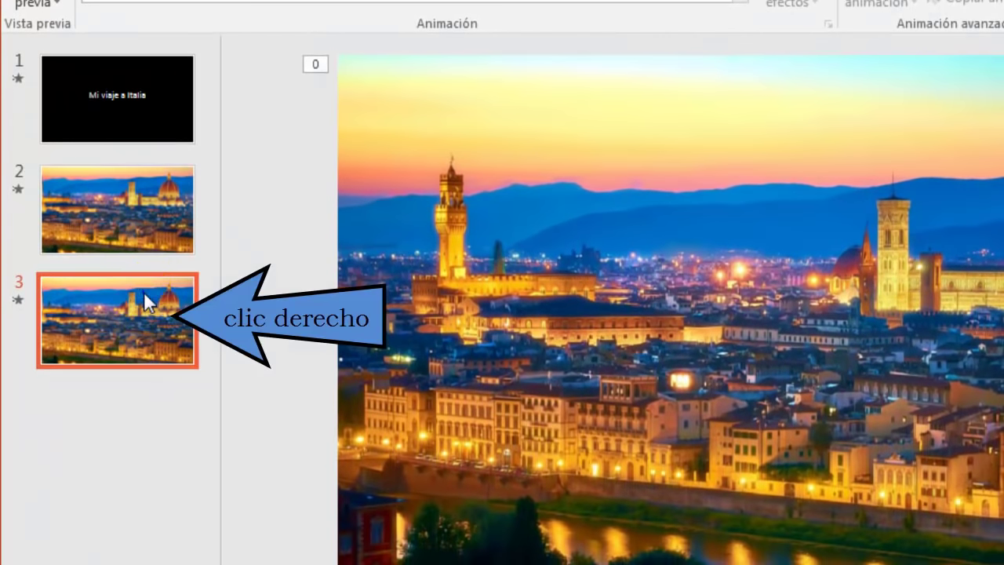
{"action": "right_click", "coordinate": [145, 290]}
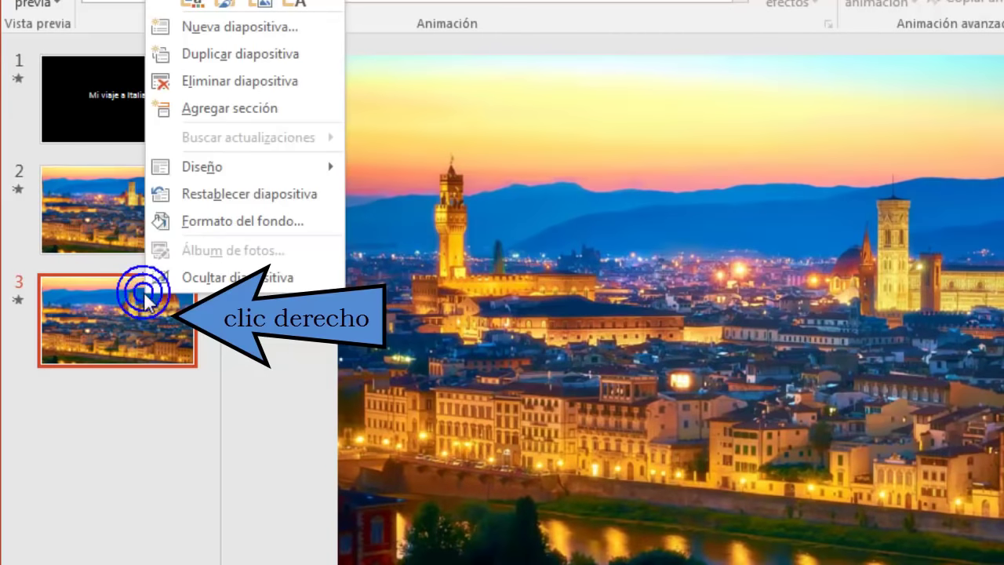
{"action": "left_click", "coordinate": [238, 55]}
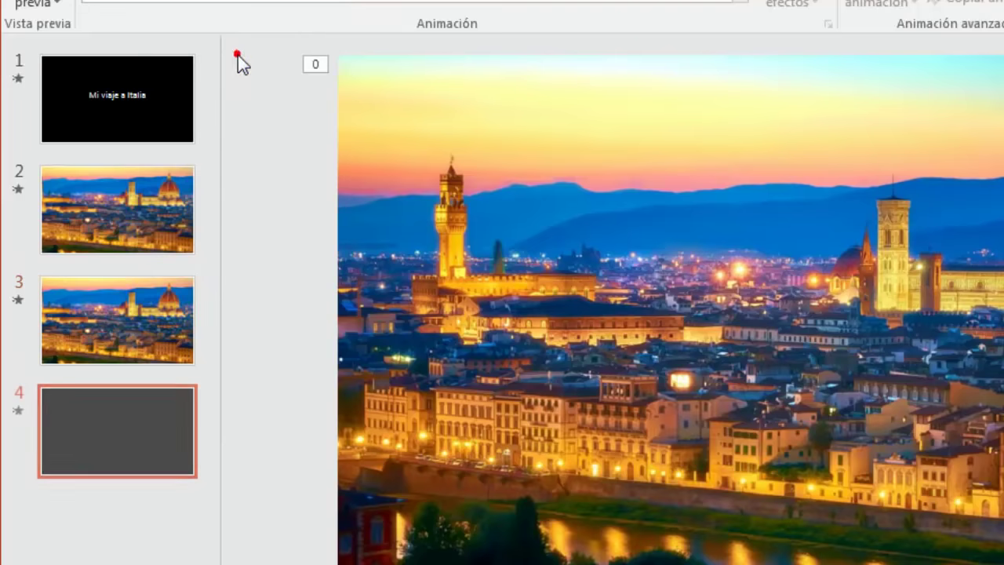
{"action": "right_click", "coordinate": [135, 219]}
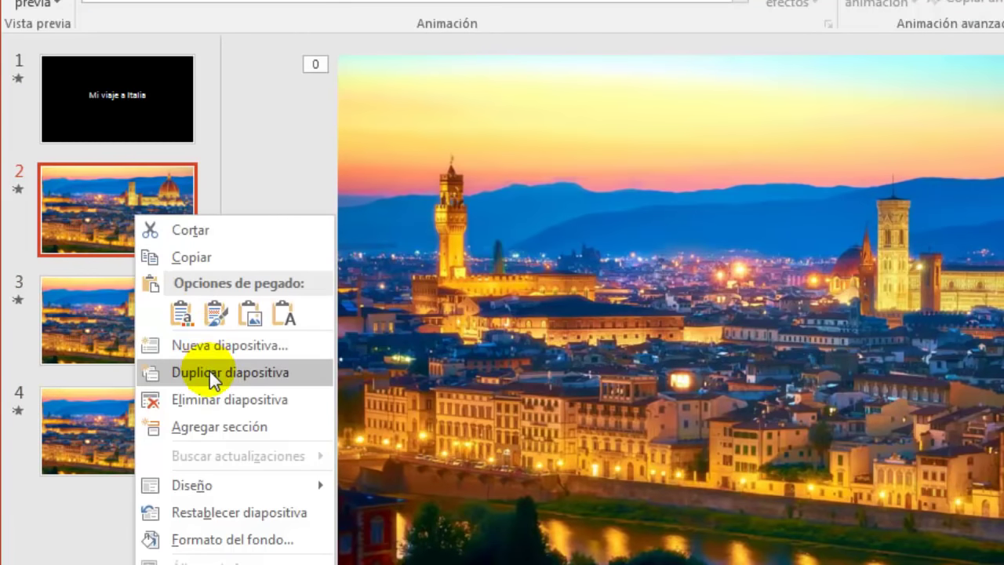
{"action": "left_click", "coordinate": [210, 372]}
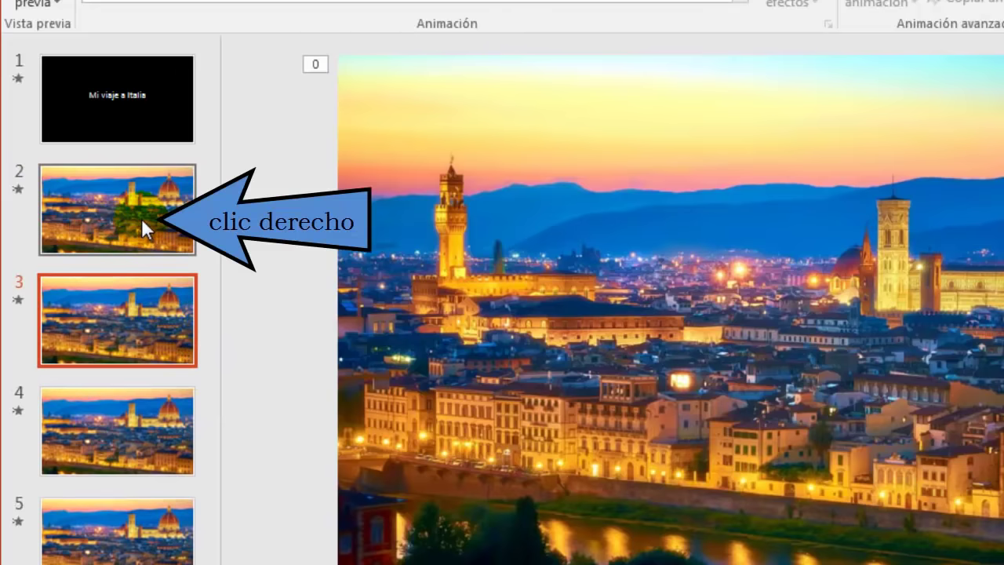
{"action": "right_click", "coordinate": [142, 220]}
{"action": "left_click", "coordinate": [207, 377]}
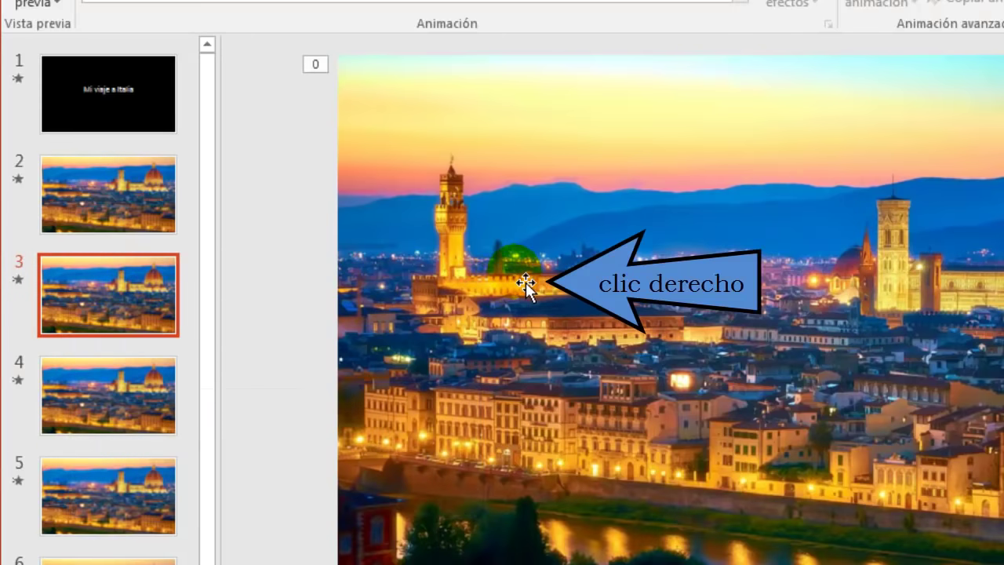
Replace slide 3's photo with the Florence cathedral picture (2 Florencia).
{"action": "right_click", "coordinate": [526, 283]}
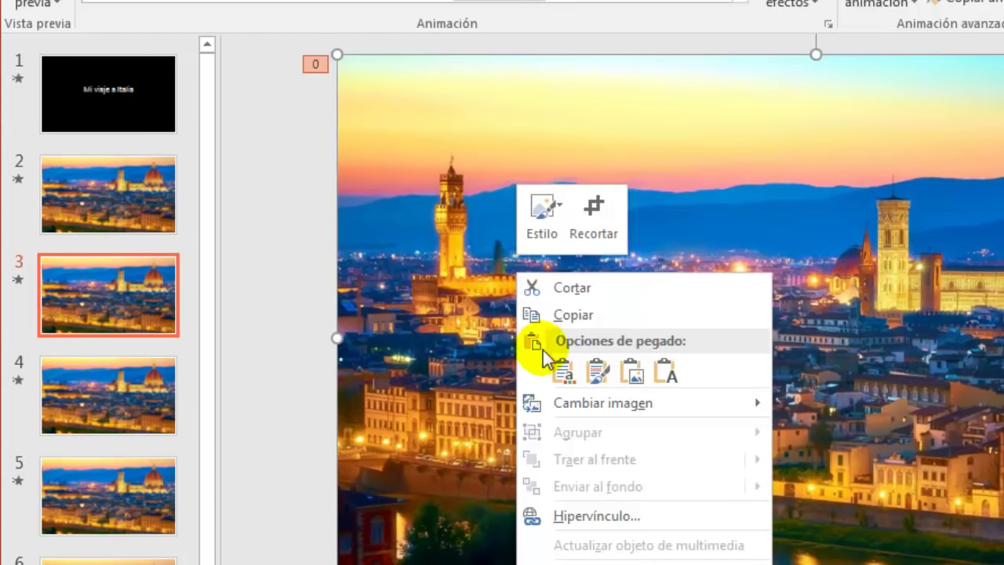
{"action": "mouse_move", "coordinate": [578, 401]}
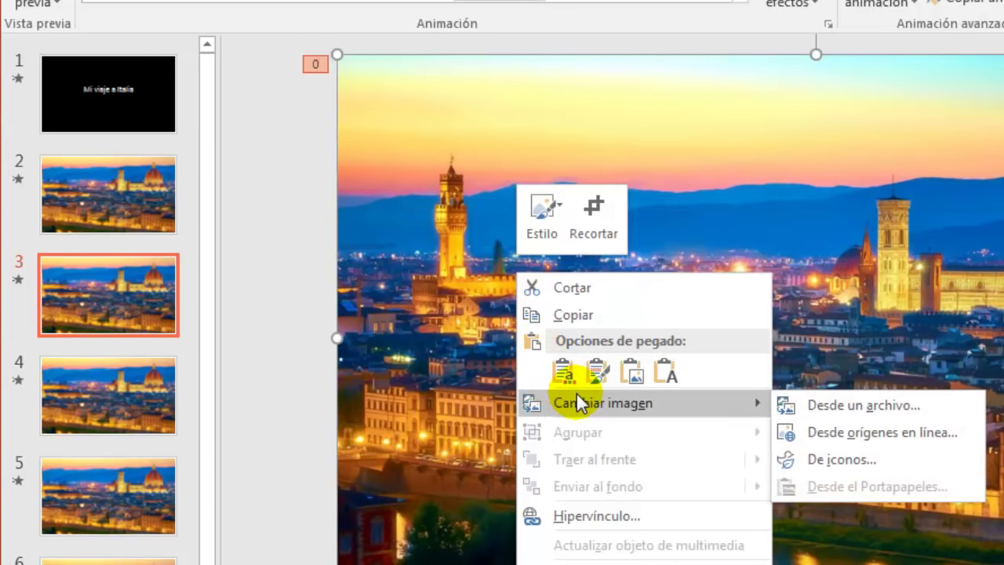
{"action": "left_click", "coordinate": [846, 409]}
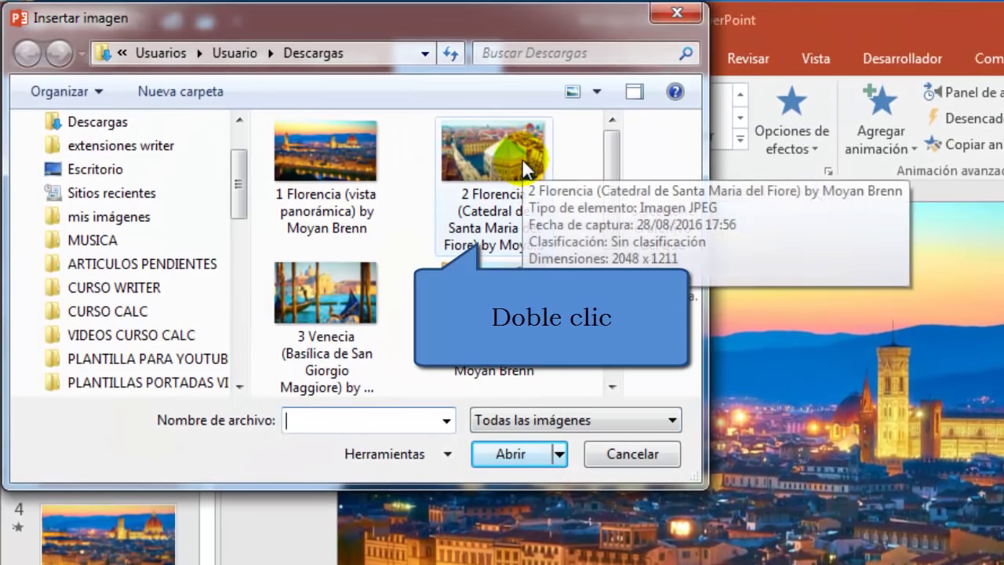
{"action": "double_click", "coordinate": [522, 159]}
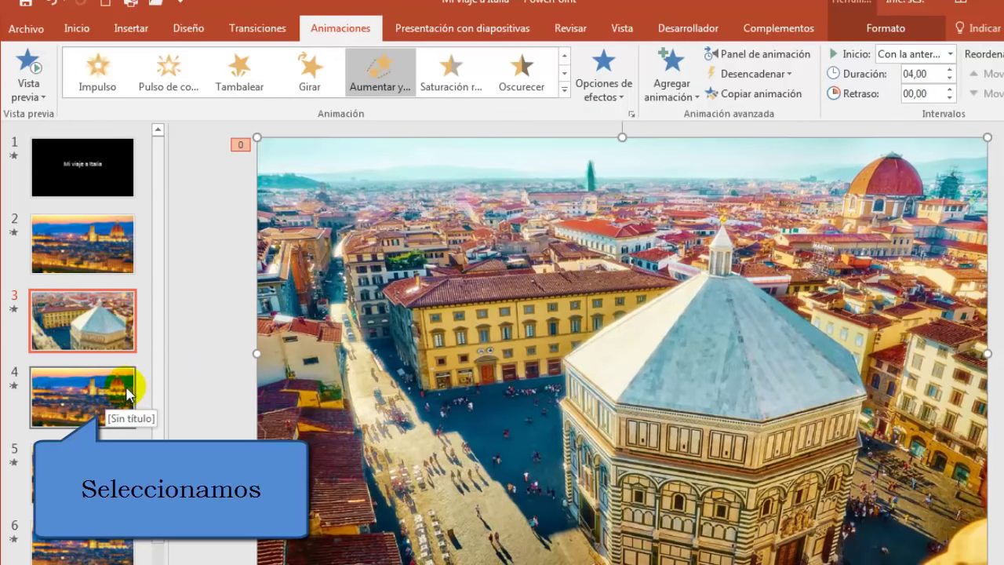
On slide 4, replace the photo with the Venice gondola picture (3 Venecia).
{"action": "left_click", "coordinate": [124, 396]}
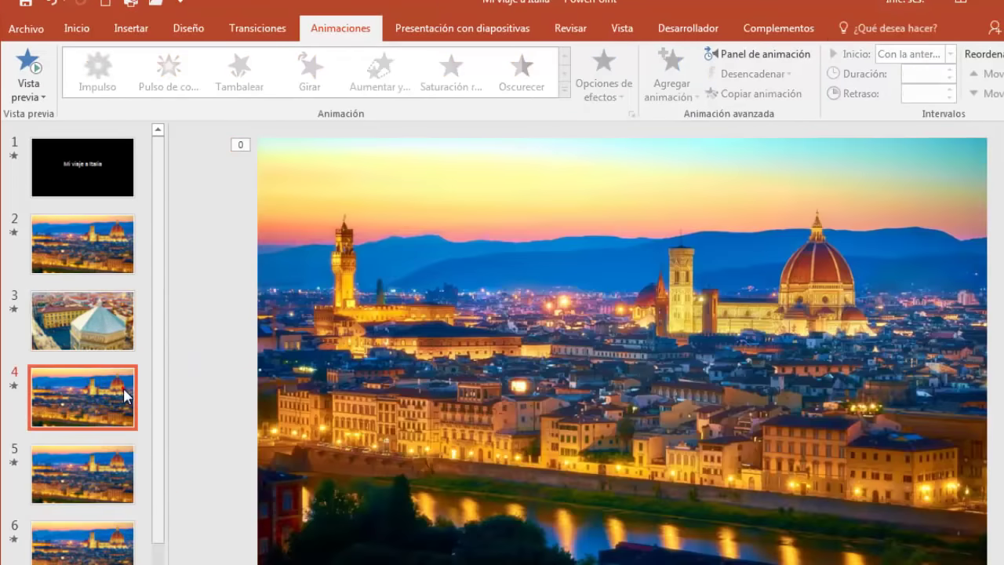
{"action": "right_click", "coordinate": [433, 332]}
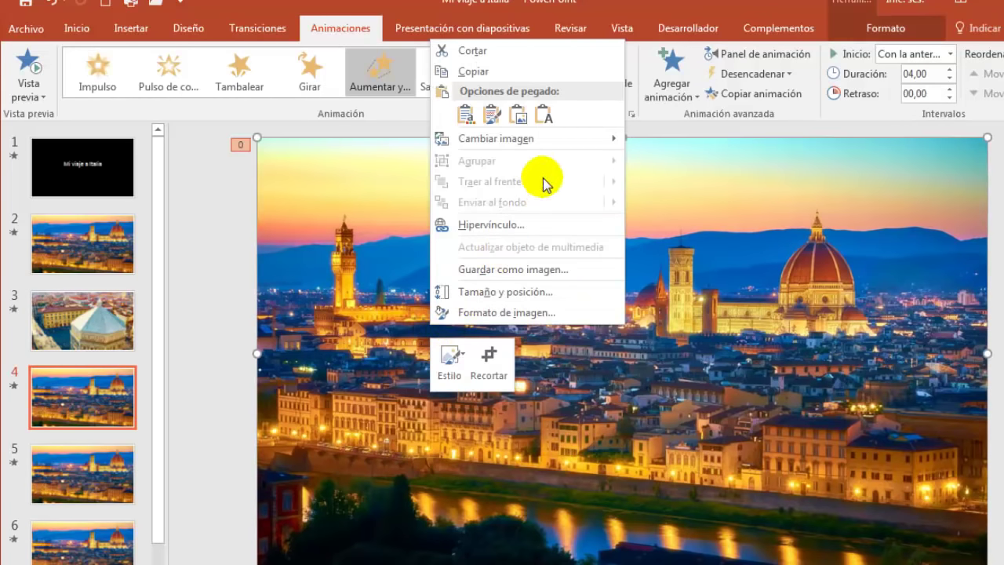
{"action": "mouse_move", "coordinate": [566, 141]}
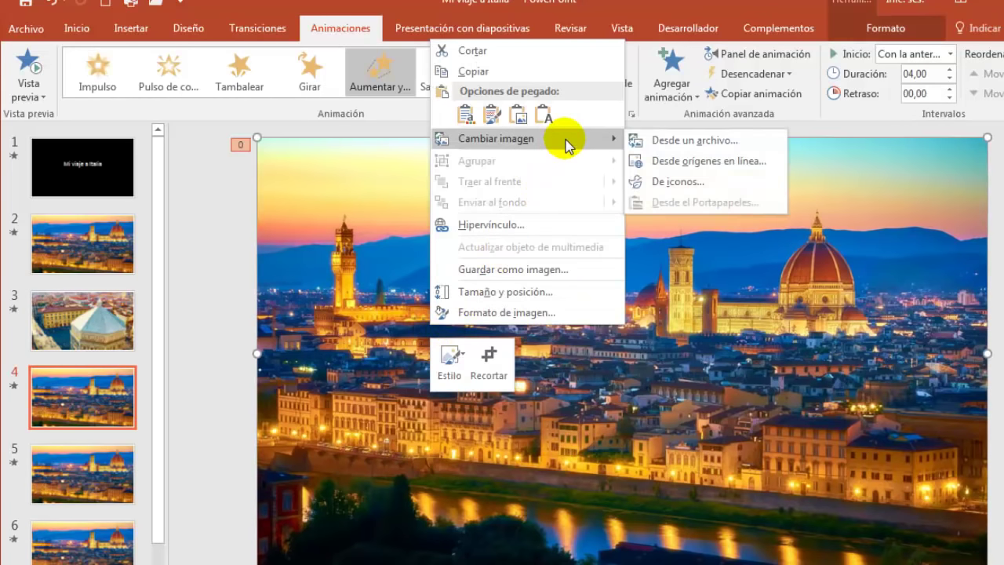
{"action": "left_click", "coordinate": [678, 143]}
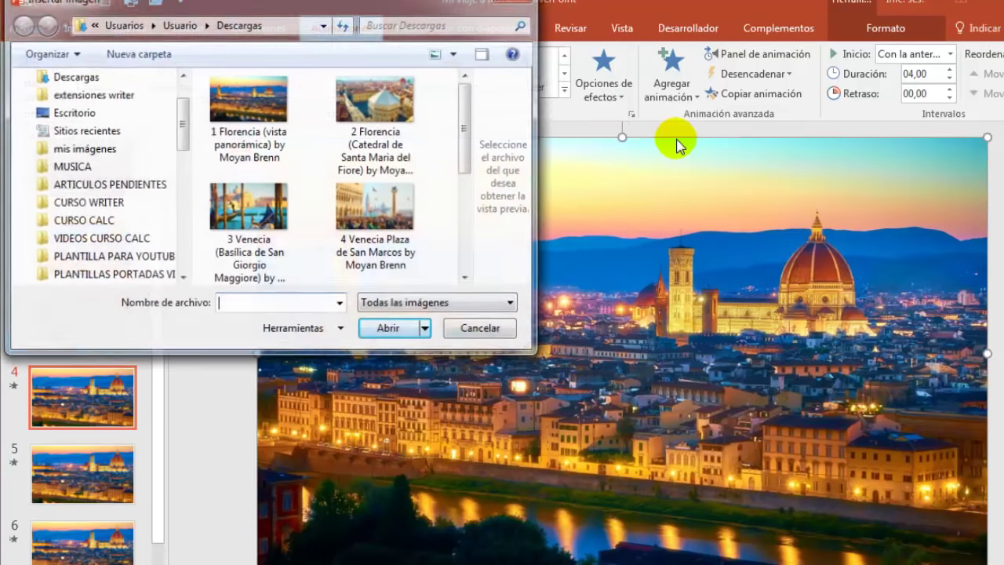
{"action": "double_click", "coordinate": [261, 229]}
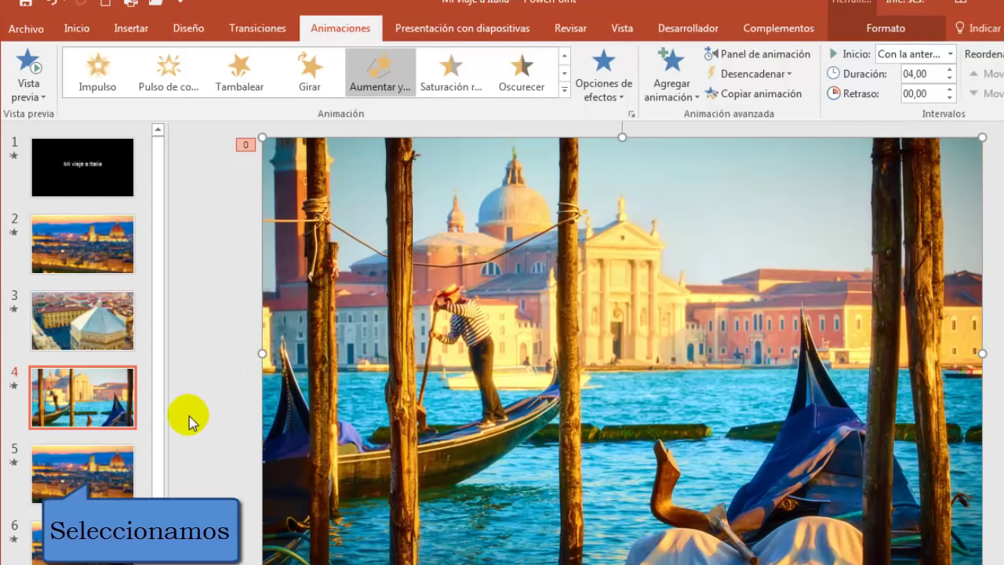
On slide 5, replace the photo with the Venice St Mark's Square picture (4 Venecia).
{"action": "left_click", "coordinate": [117, 475]}
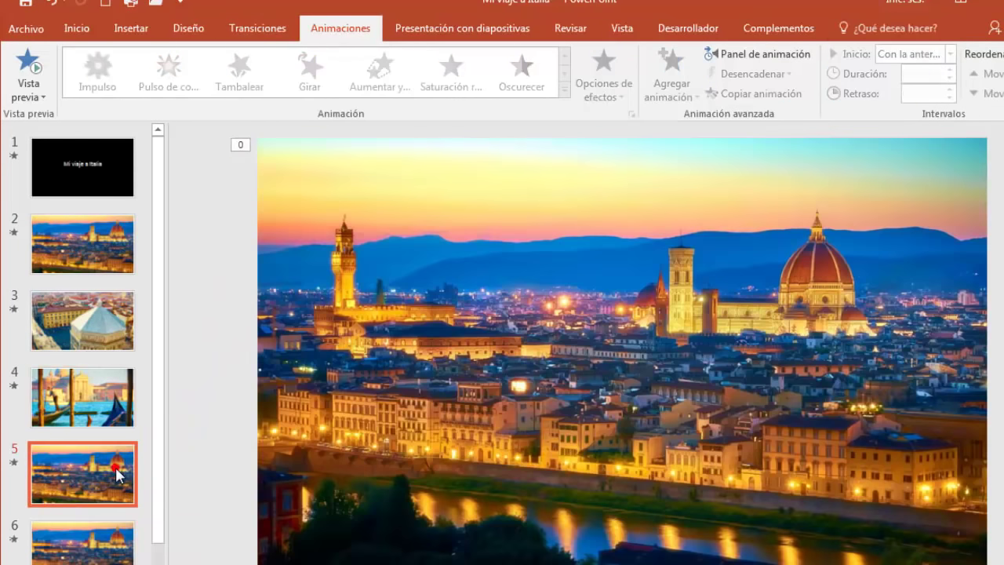
{"action": "right_click", "coordinate": [477, 426]}
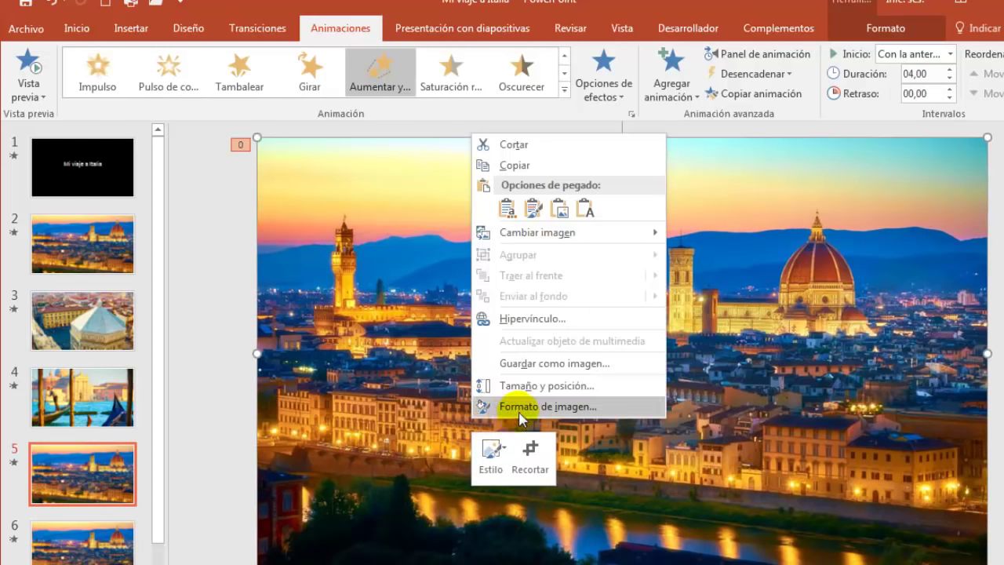
{"action": "mouse_move", "coordinate": [613, 232]}
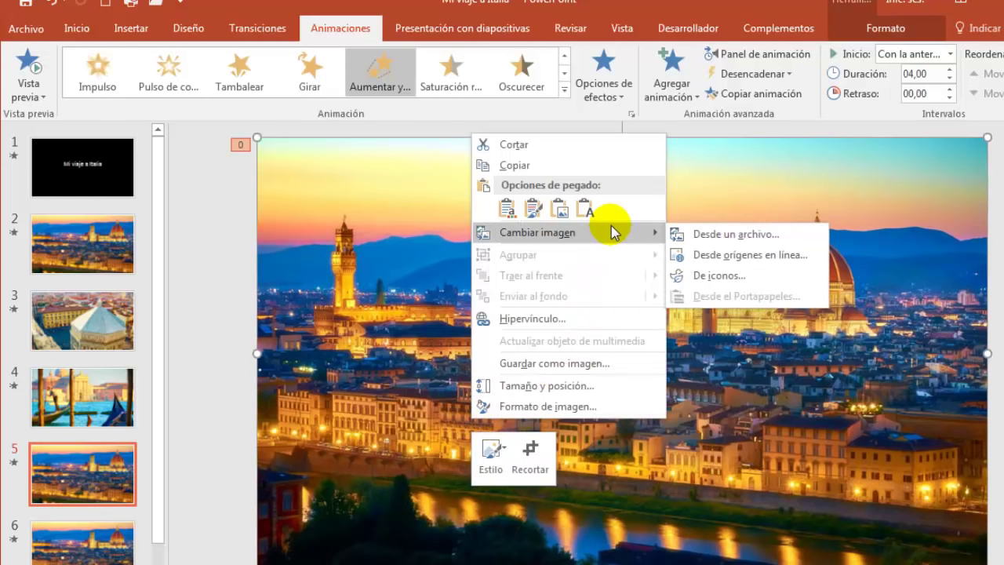
{"action": "left_click", "coordinate": [704, 239]}
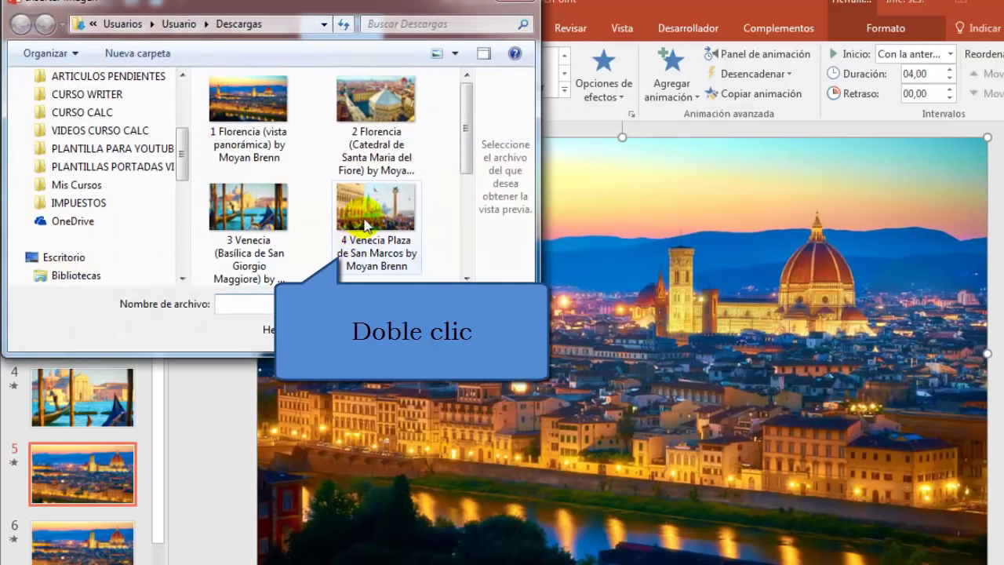
{"action": "double_click", "coordinate": [365, 225]}
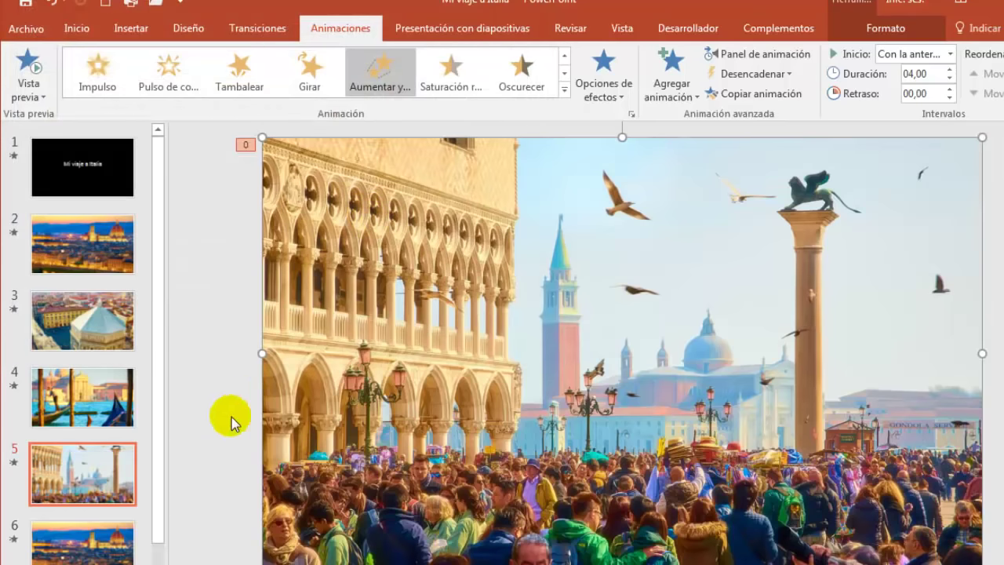
On slide 6, replace the photo with the Rome St Peter's Square picture (5 Roma).
{"action": "left_click", "coordinate": [113, 545]}
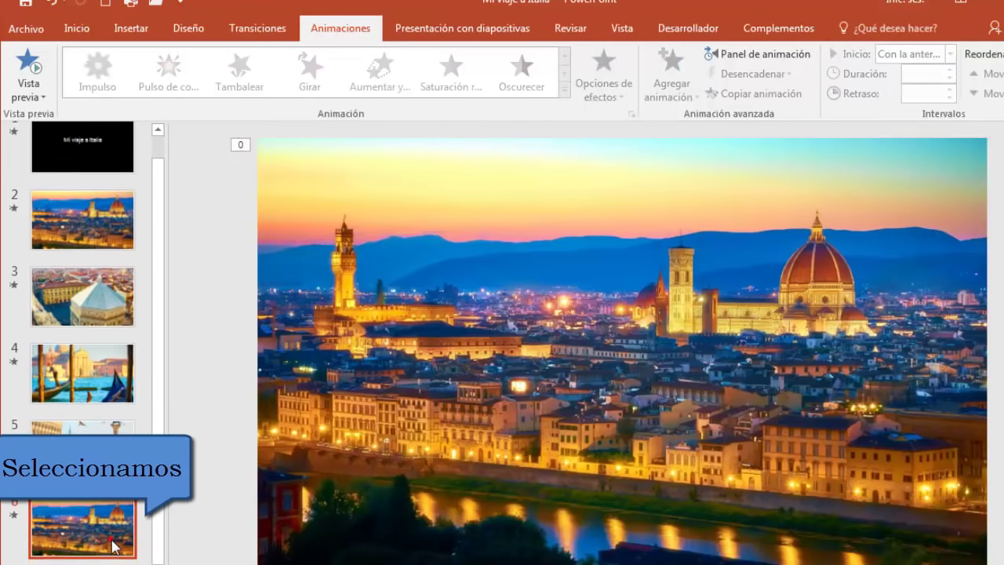
{"action": "right_click", "coordinate": [436, 426]}
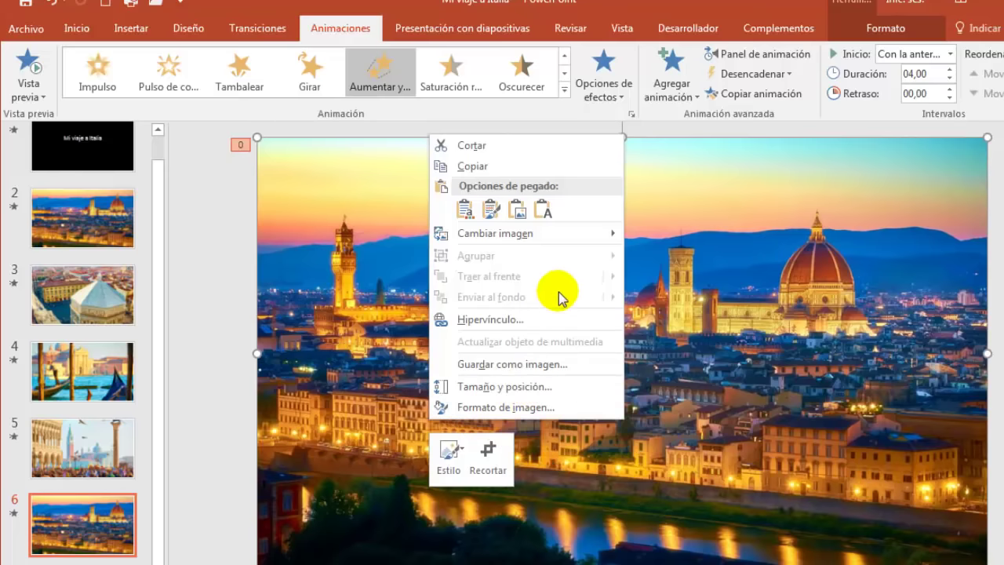
{"action": "mouse_move", "coordinate": [578, 233]}
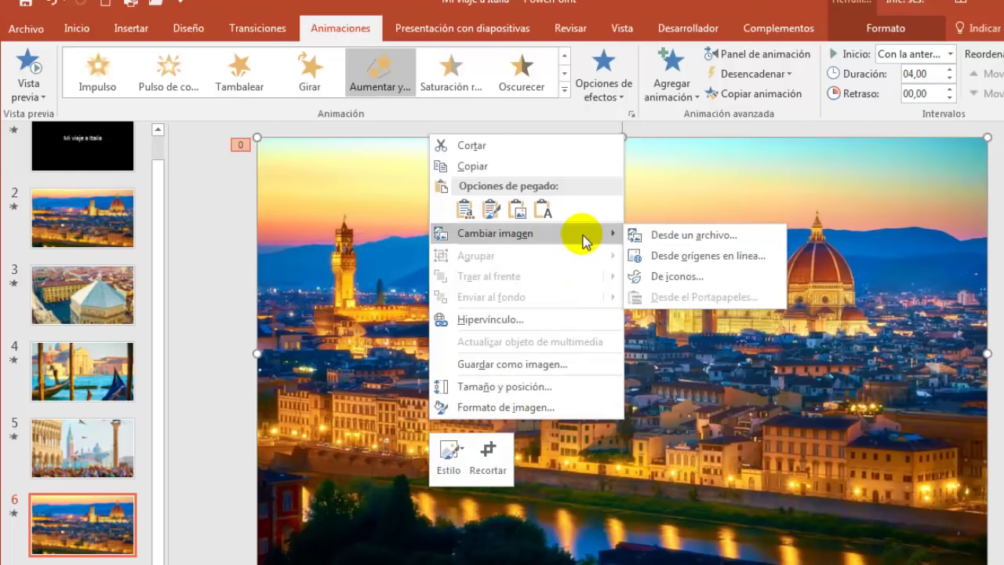
{"action": "left_click", "coordinate": [672, 236]}
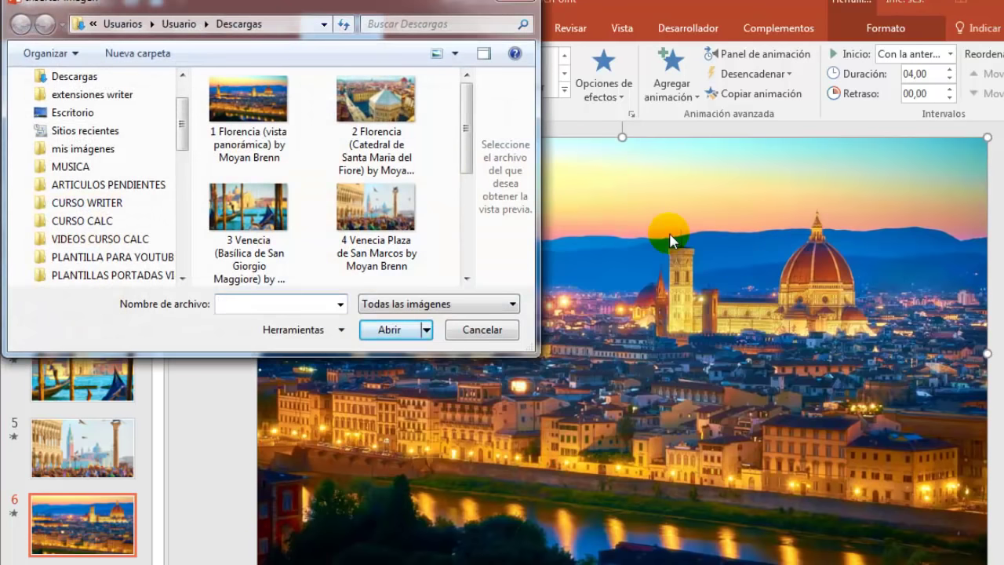
{"action": "scroll", "coordinate": [462, 166], "scroll_direction": "down", "scroll_amount": 2}
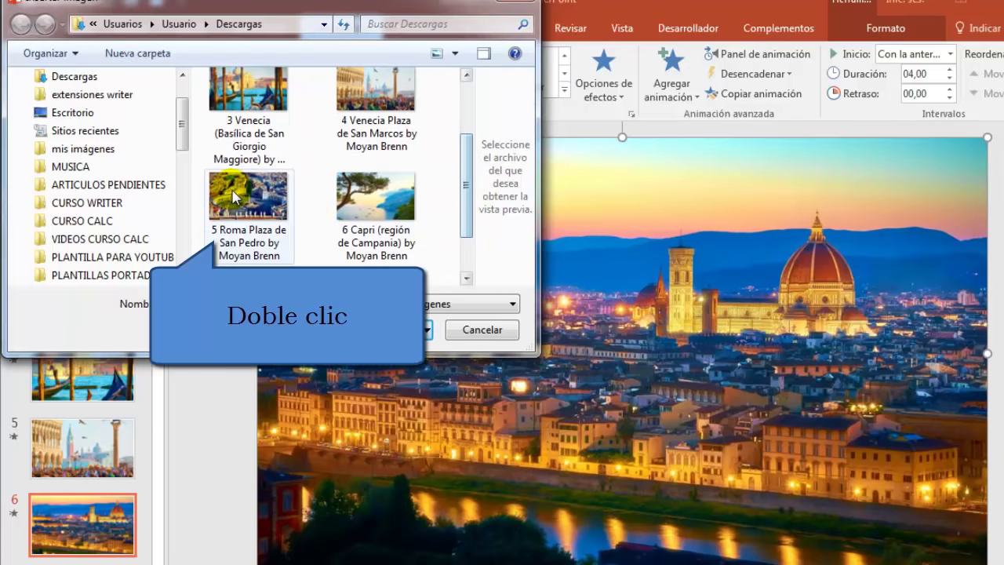
{"action": "double_click", "coordinate": [249, 235]}
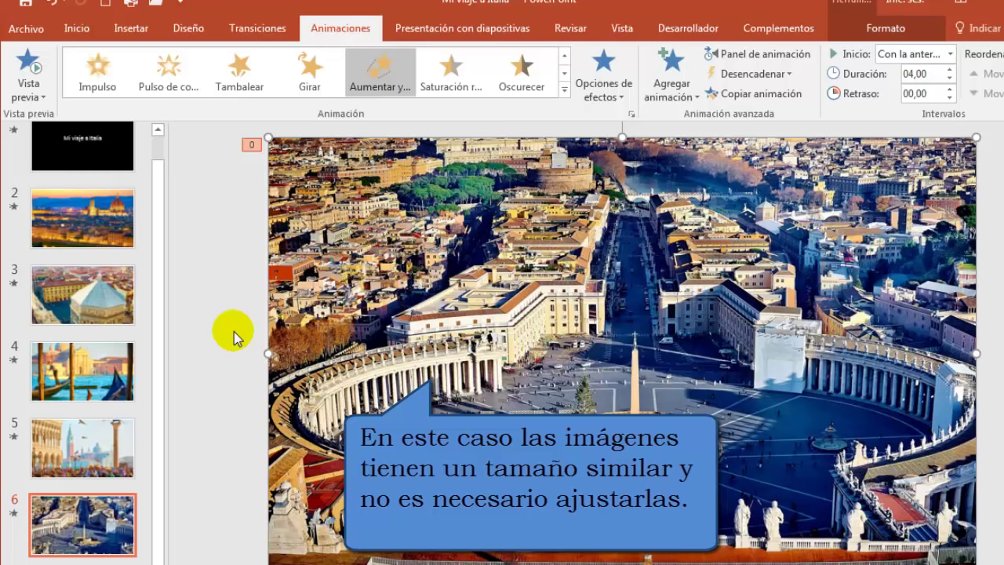
Go to slide 6 and select its aerial St Peter's Square photo.
{"action": "key", "text": "Page_Up"}
{"action": "key", "text": "Page_Up"}
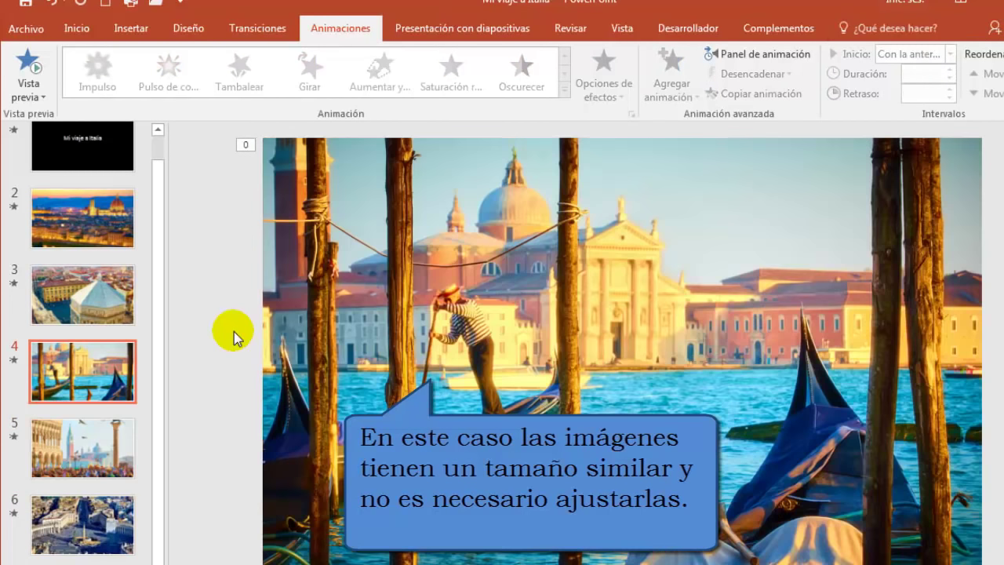
{"action": "key", "text": "Page_Up"}
{"action": "key", "text": "Page_Up"}
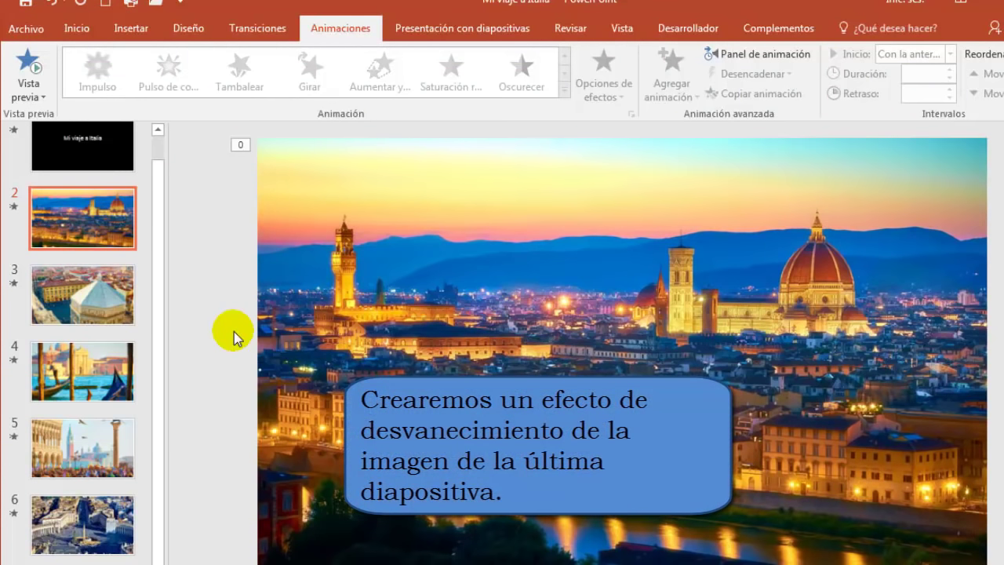
{"action": "left_click", "coordinate": [118, 520]}
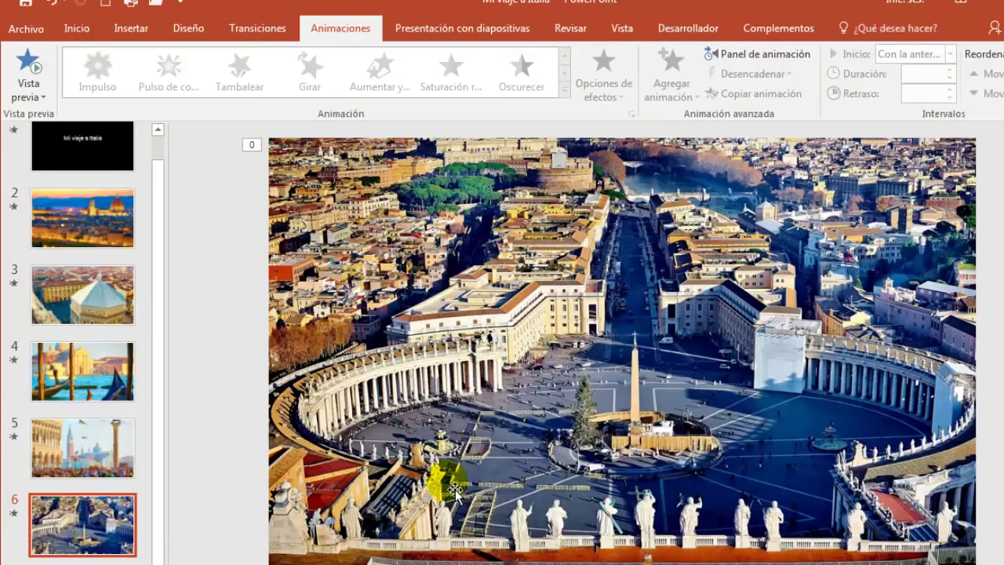
{"action": "left_click", "coordinate": [602, 354]}
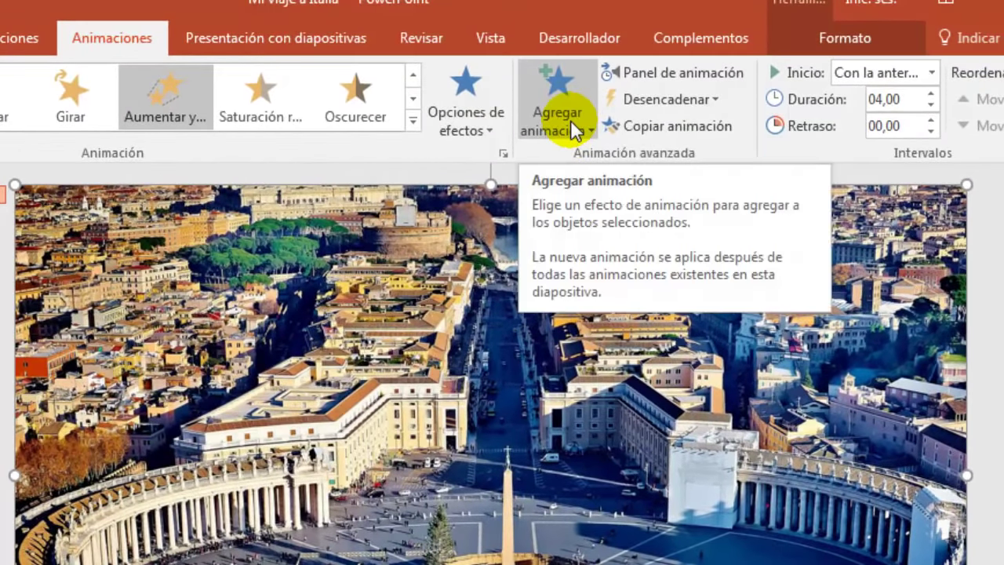
Add a Desvanecer exit effect to the photo, lasting 02,50 and starting Después de la anterior.
{"action": "left_click", "coordinate": [570, 119]}
{"action": "scroll", "coordinate": [641, 441], "scroll_direction": "down", "scroll_amount": 5}
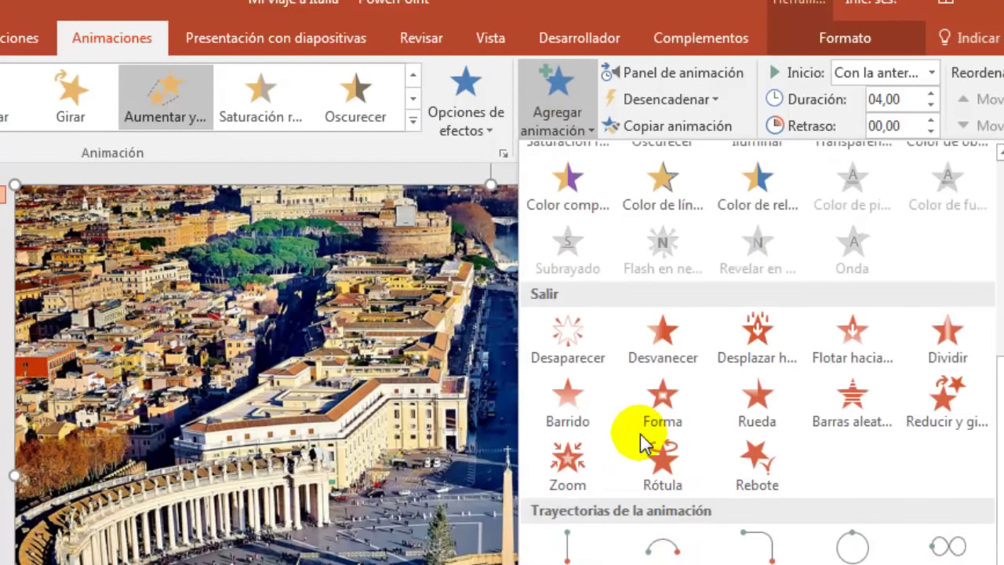
{"action": "left_click", "coordinate": [668, 352]}
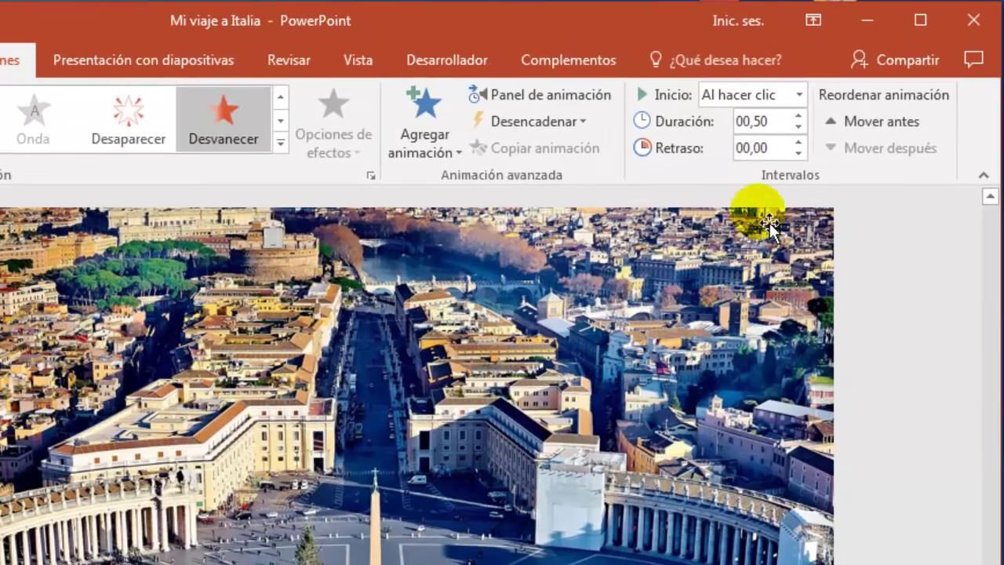
{"action": "left_click", "coordinate": [799, 115]}
{"action": "left_click", "coordinate": [799, 116]}
{"action": "left_click", "coordinate": [800, 115]}
{"action": "left_click", "coordinate": [799, 116]}
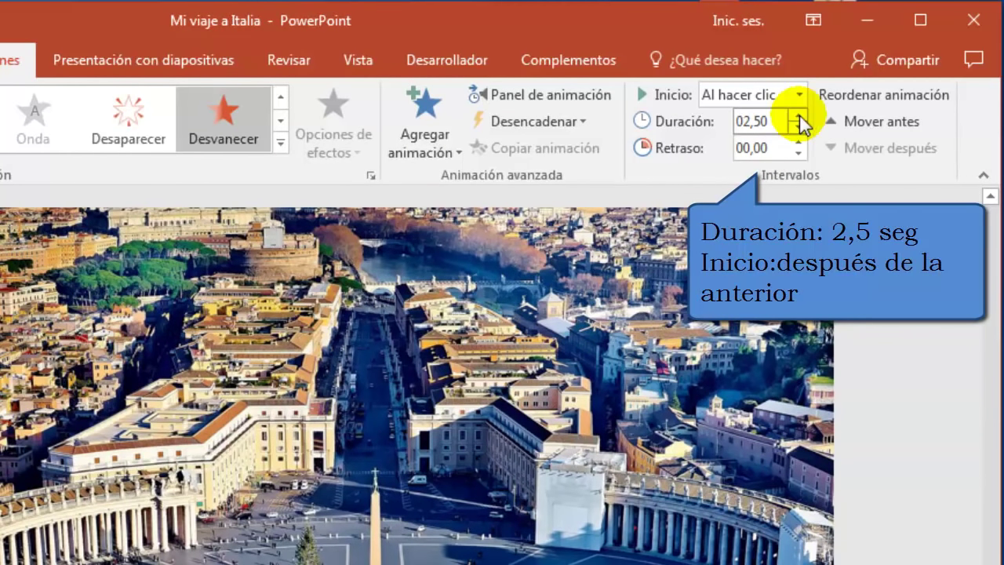
{"action": "left_click", "coordinate": [803, 94]}
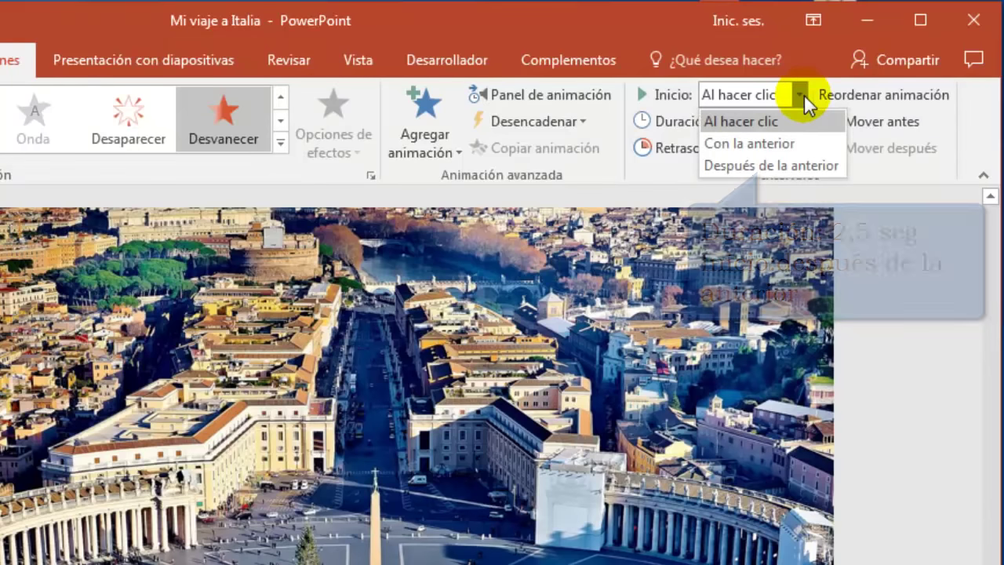
{"action": "left_click", "coordinate": [794, 165]}
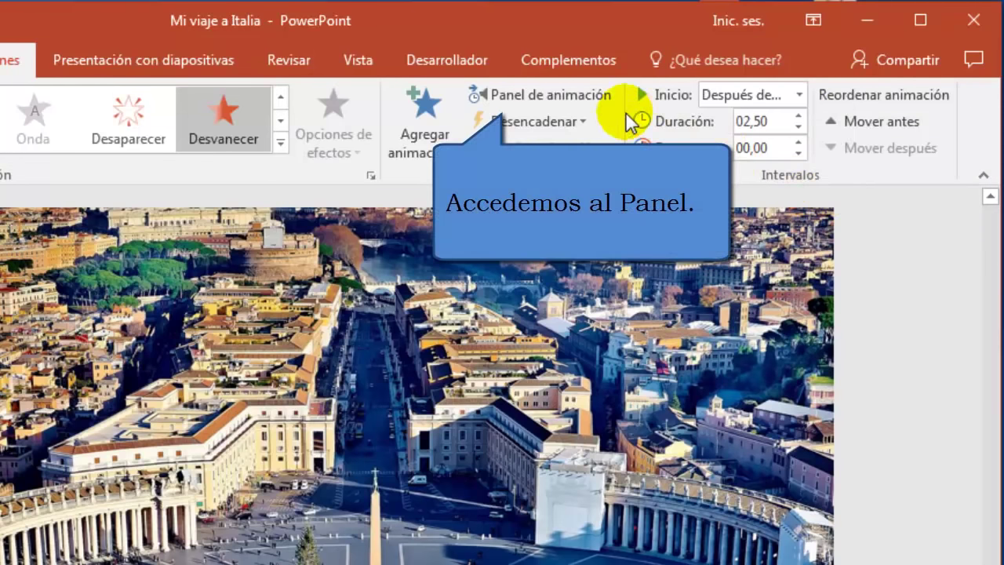
In the animation pane, set the first Imagen 3 effect to 02,50 seconds and preview it.
{"action": "left_click", "coordinate": [600, 99]}
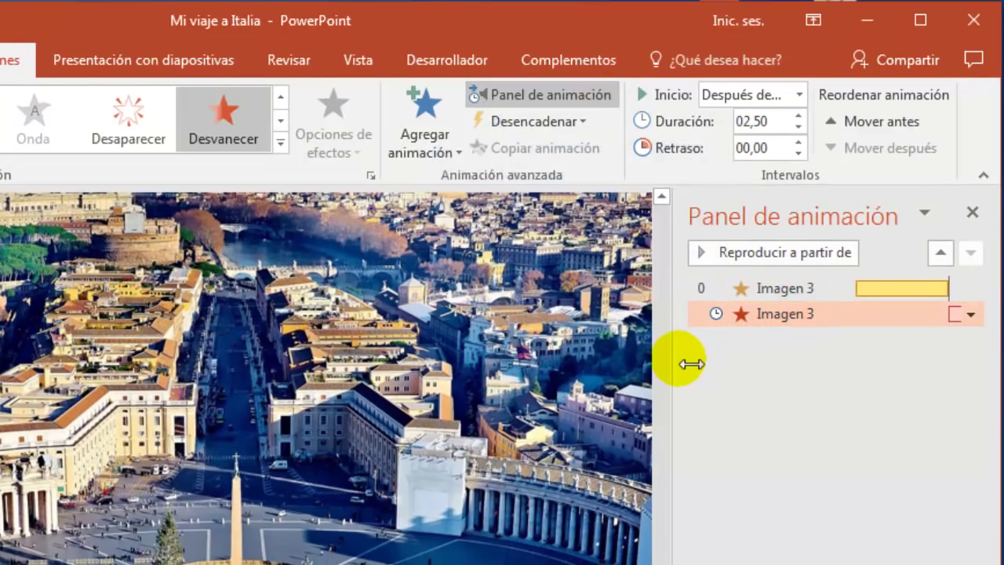
{"action": "left_click_drag", "start_coordinate": [691, 363], "coordinate": [582, 363]}
{"action": "left_click", "coordinate": [767, 289]}
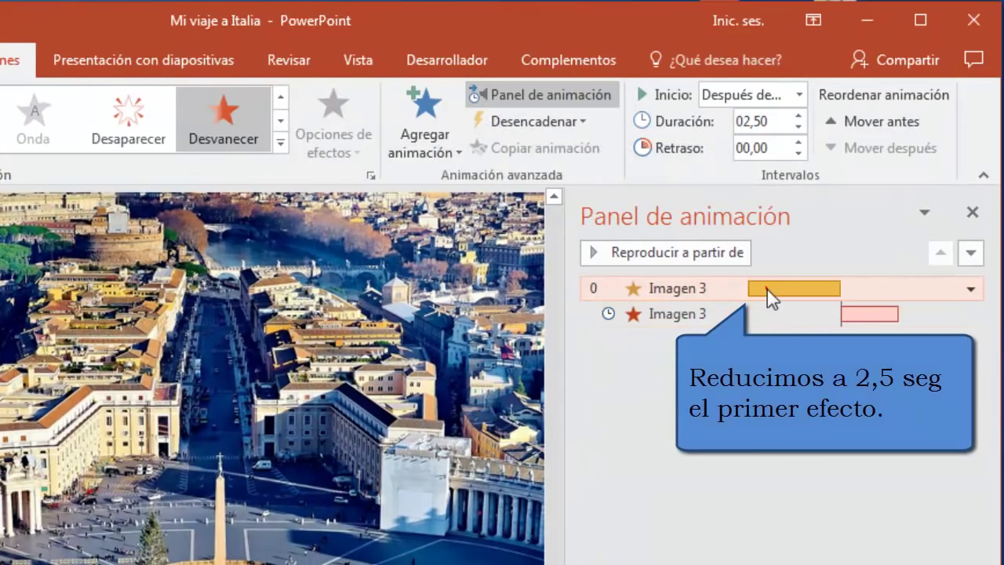
{"action": "left_click", "coordinate": [798, 128]}
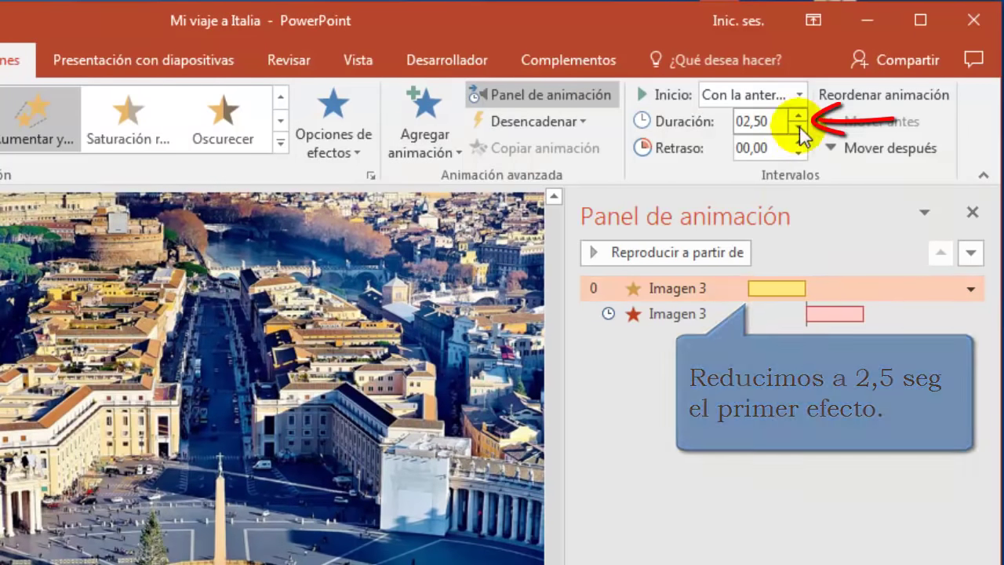
{"action": "left_click", "coordinate": [712, 251]}
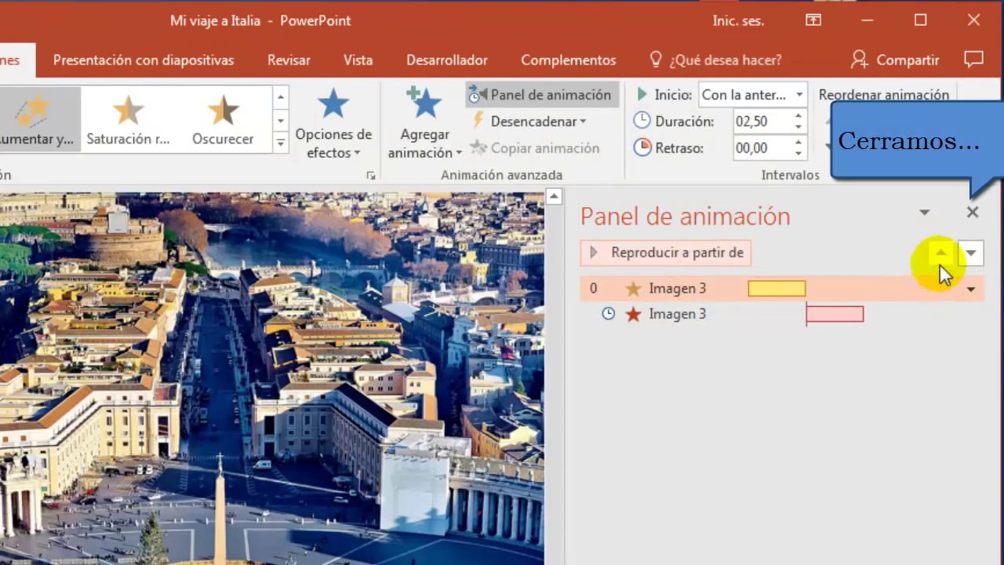
{"action": "left_click", "coordinate": [972, 211]}
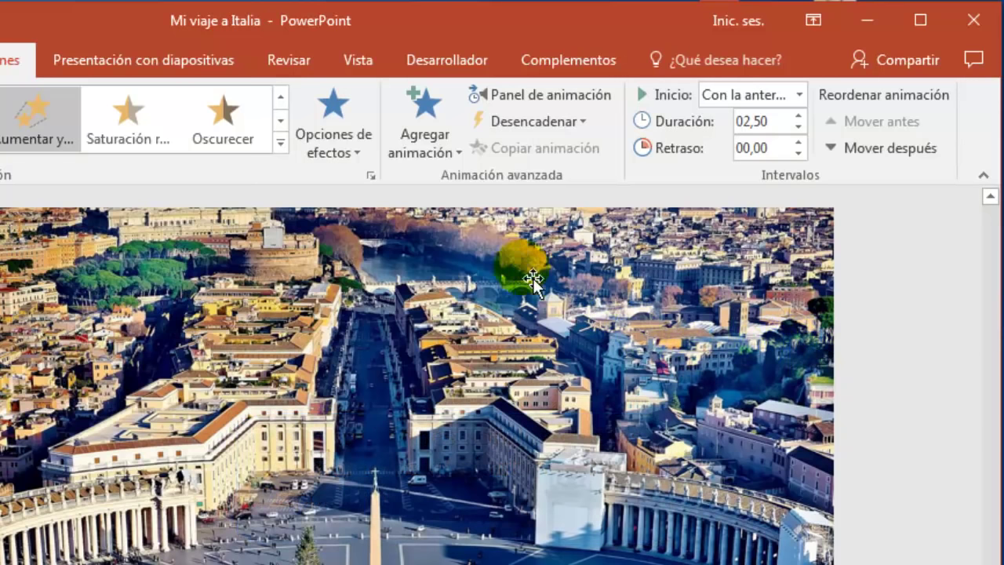
{"action": "left_click", "coordinate": [366, 70]}
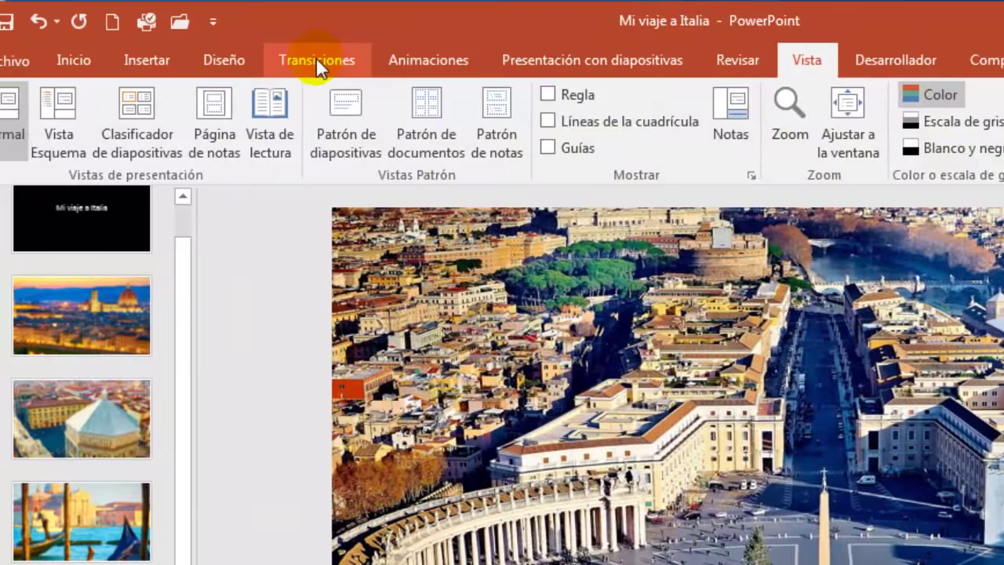
Switch to Clasificador de diapositivas view and select slides 1 through 6.
{"action": "left_click", "coordinate": [165, 134]}
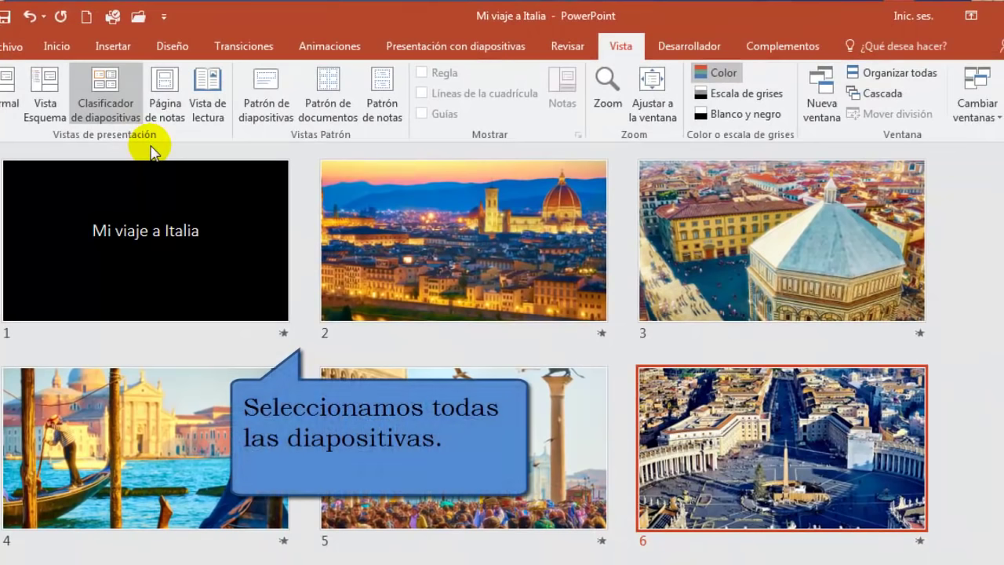
{"action": "left_click", "coordinate": [206, 236]}
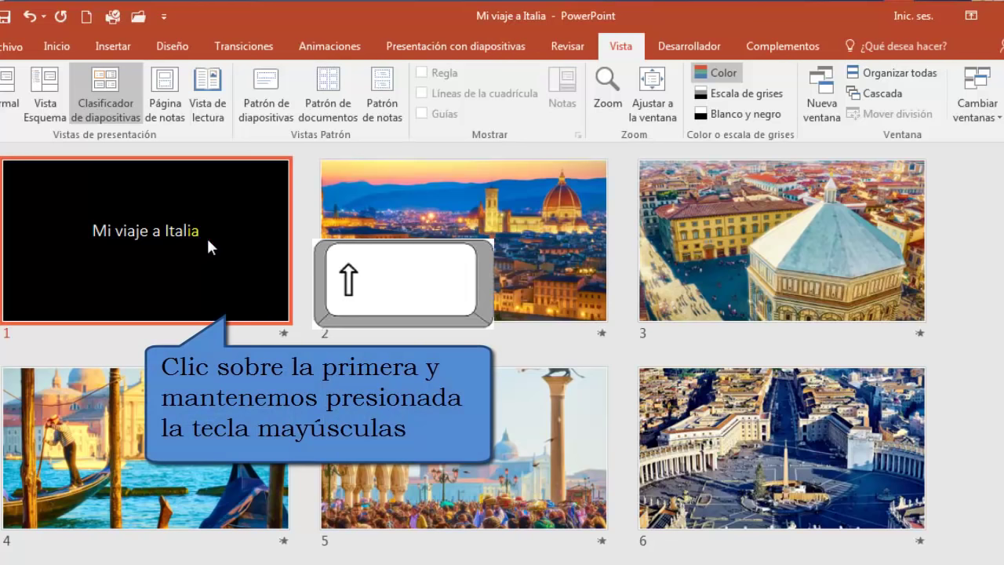
{"action": "left_click", "coordinate": [749, 437], "text": "shift"}
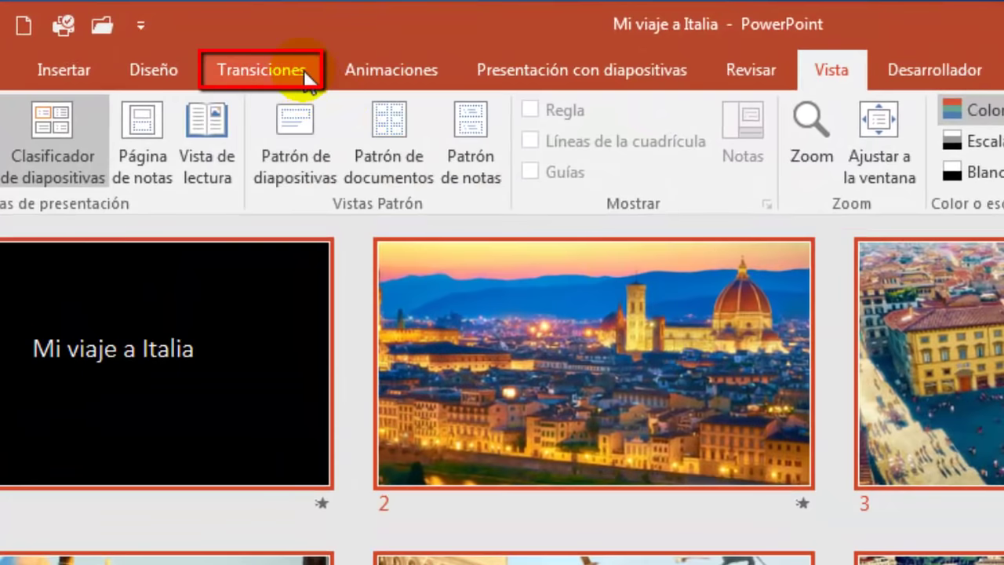
Apply the Despegar transition to all six slides with a duration of 01,00.
{"action": "left_click", "coordinate": [304, 70]}
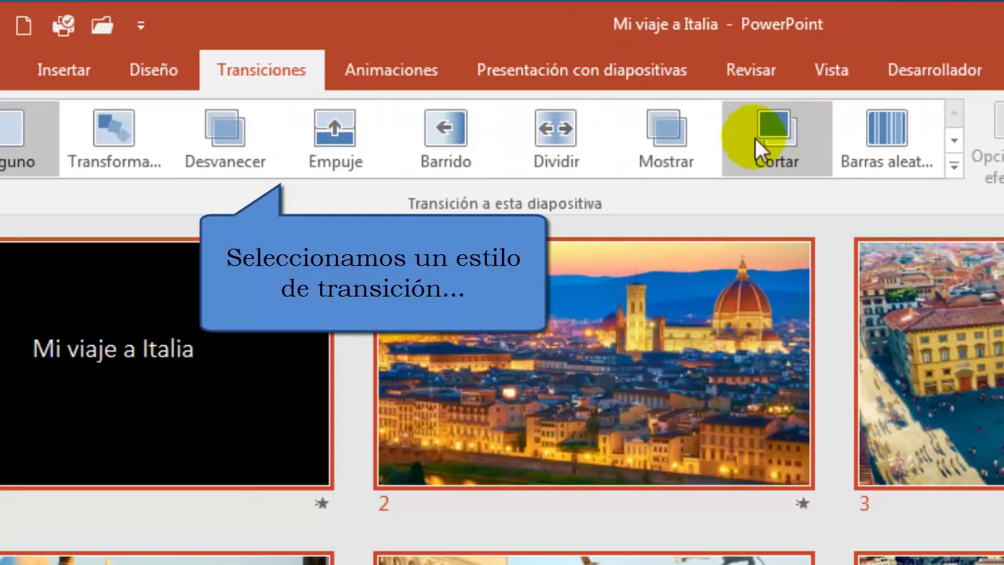
{"action": "left_click", "coordinate": [954, 165]}
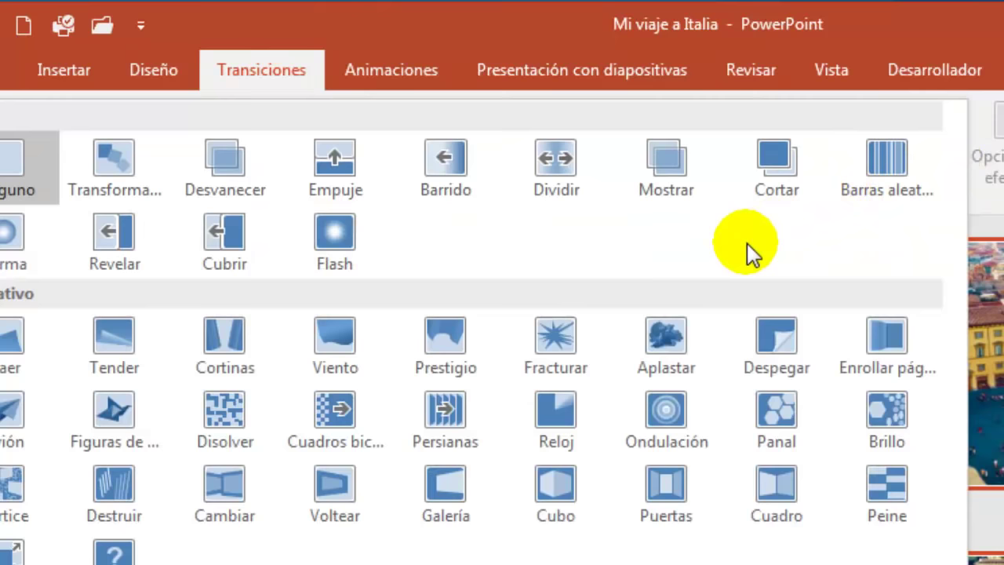
{"action": "left_click", "coordinate": [783, 336]}
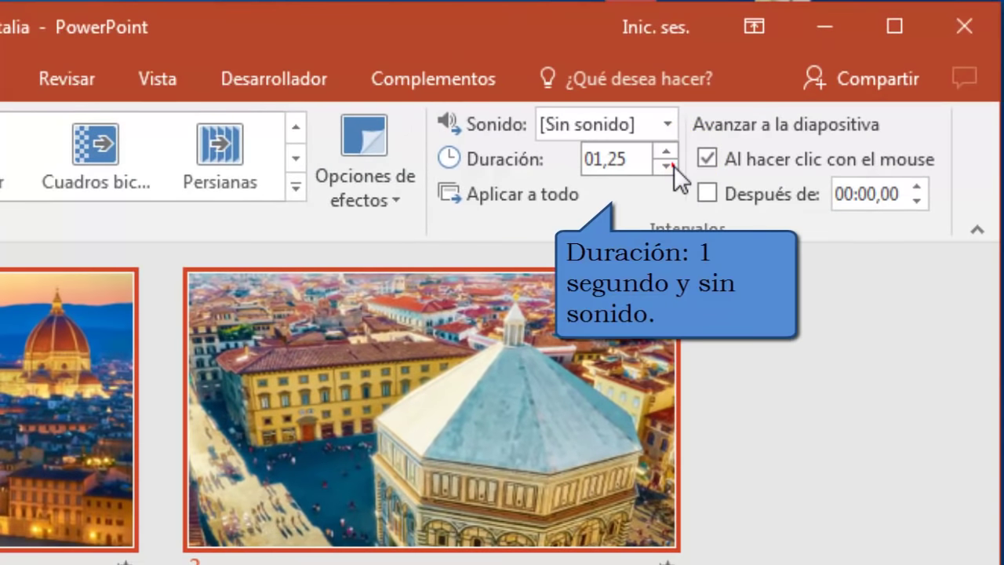
{"action": "left_click", "coordinate": [672, 165]}
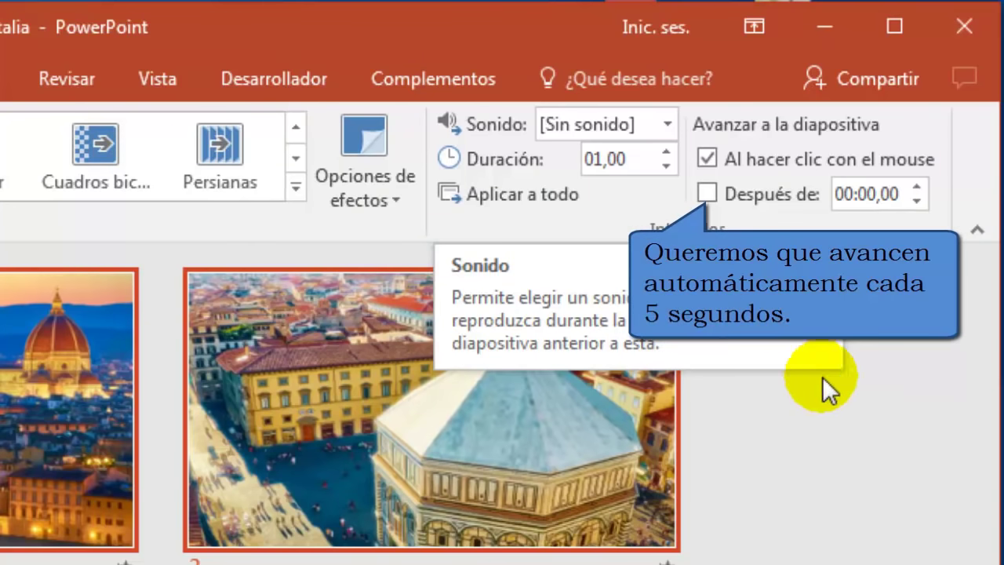
Replace on-click advance with automatic advance Después de 00:05,00 for every slide.
{"action": "left_click", "coordinate": [711, 157]}
{"action": "left_click", "coordinate": [710, 192]}
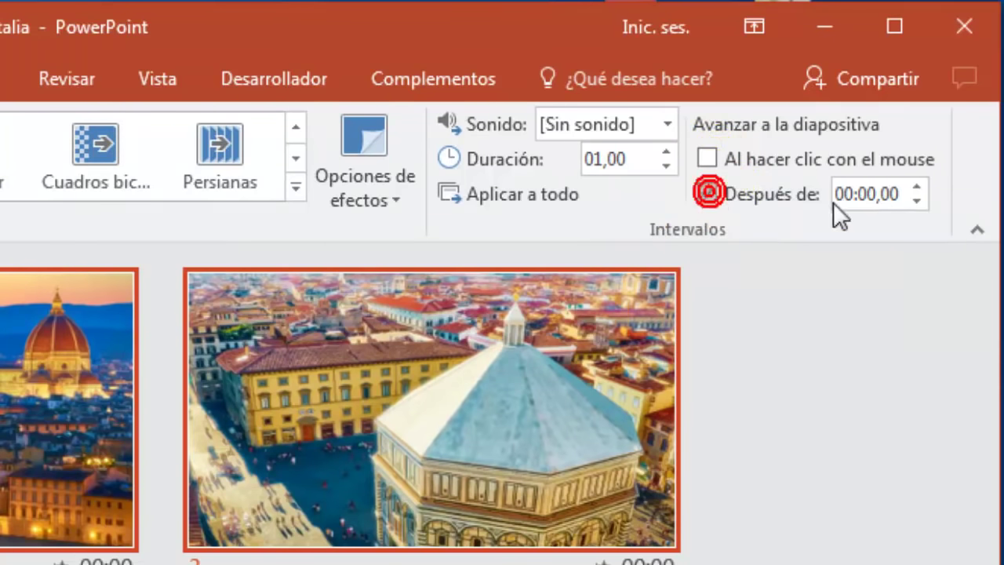
{"action": "left_click", "coordinate": [918, 187]}
{"action": "left_click", "coordinate": [917, 186]}
{"action": "left_click", "coordinate": [917, 187]}
{"action": "left_click", "coordinate": [917, 187]}
{"action": "left_click", "coordinate": [918, 186]}
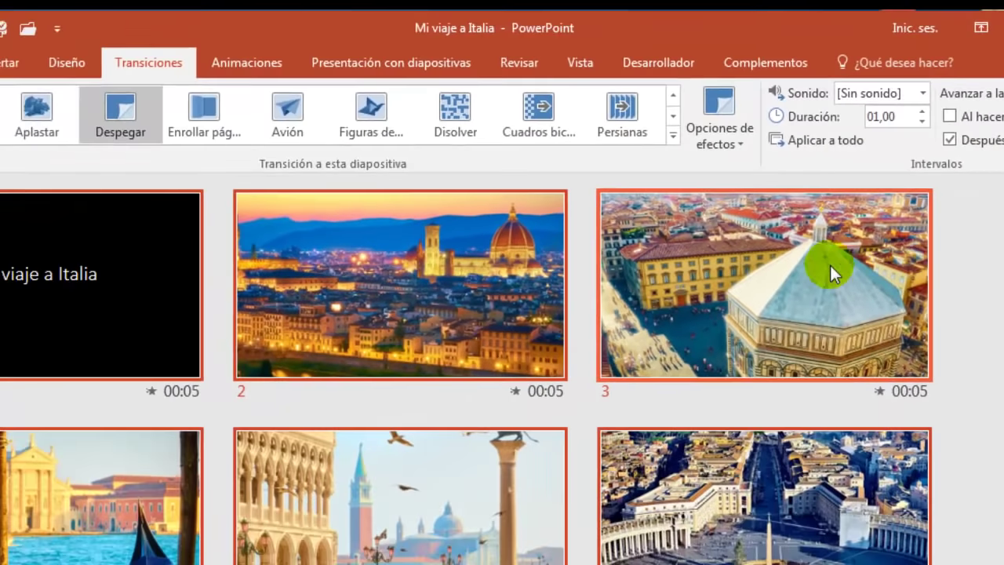
{"action": "left_click", "coordinate": [503, 275]}
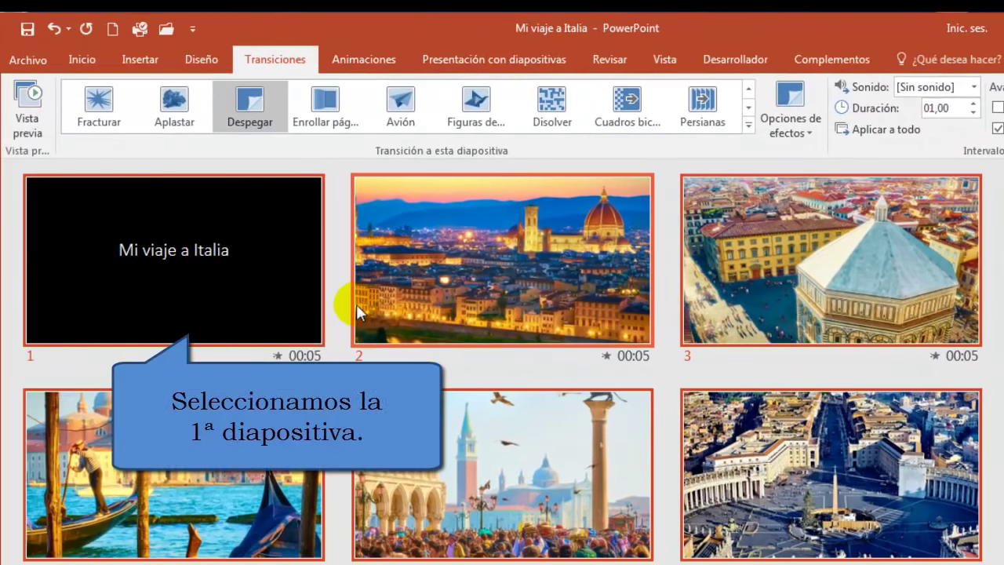
Insert the Aurora_Borealis by Bird Creek track from the MUSICA folder onto the title slide.
{"action": "left_click", "coordinate": [292, 301]}
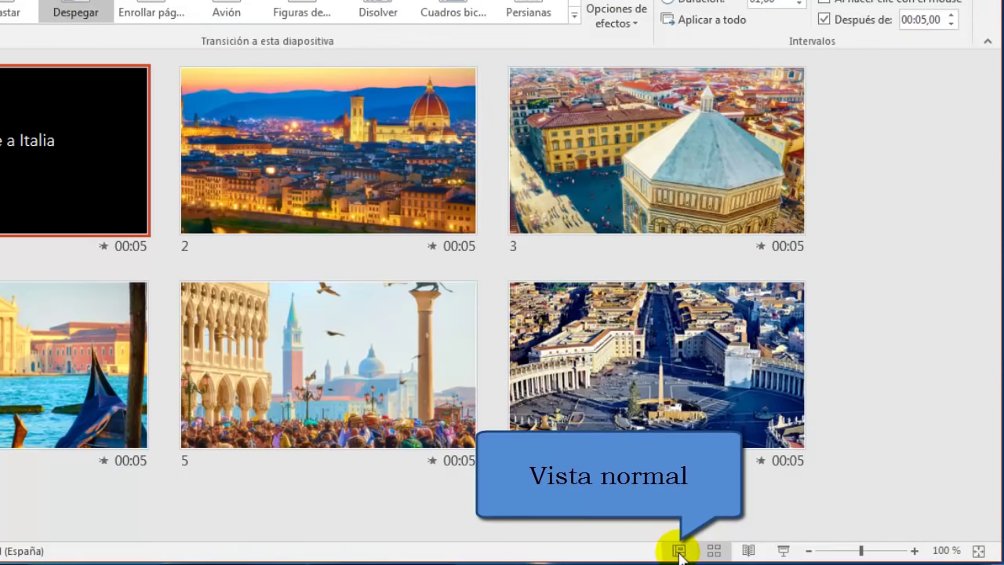
{"action": "left_click", "coordinate": [679, 552]}
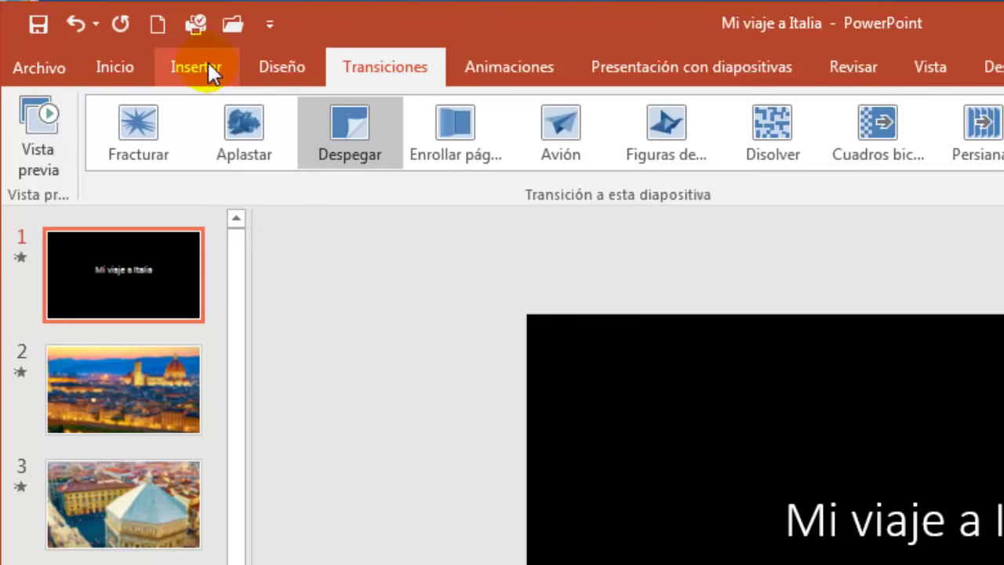
{"action": "left_click", "coordinate": [193, 56]}
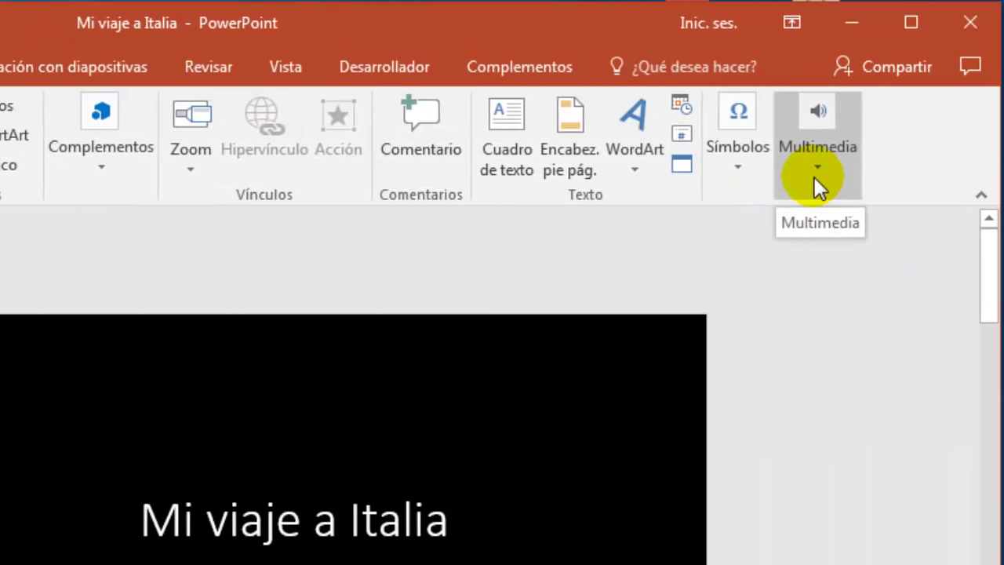
{"action": "left_click", "coordinate": [814, 177]}
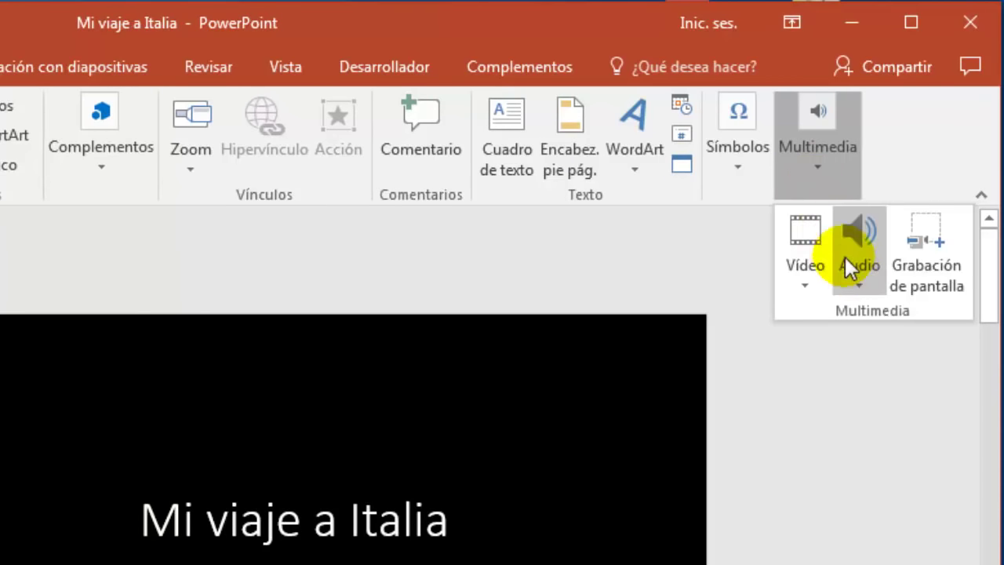
{"action": "left_click", "coordinate": [861, 271]}
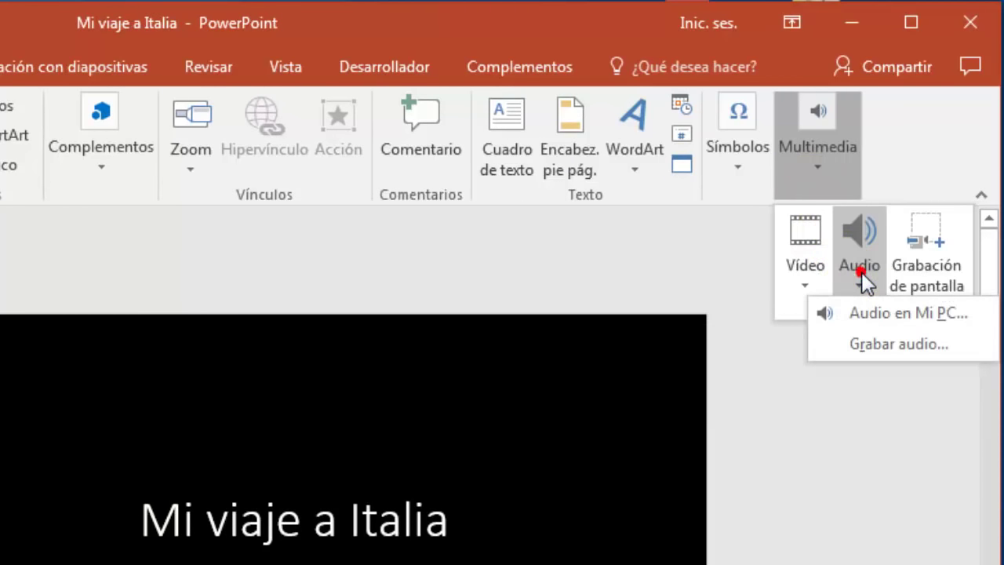
{"action": "left_click", "coordinate": [870, 313]}
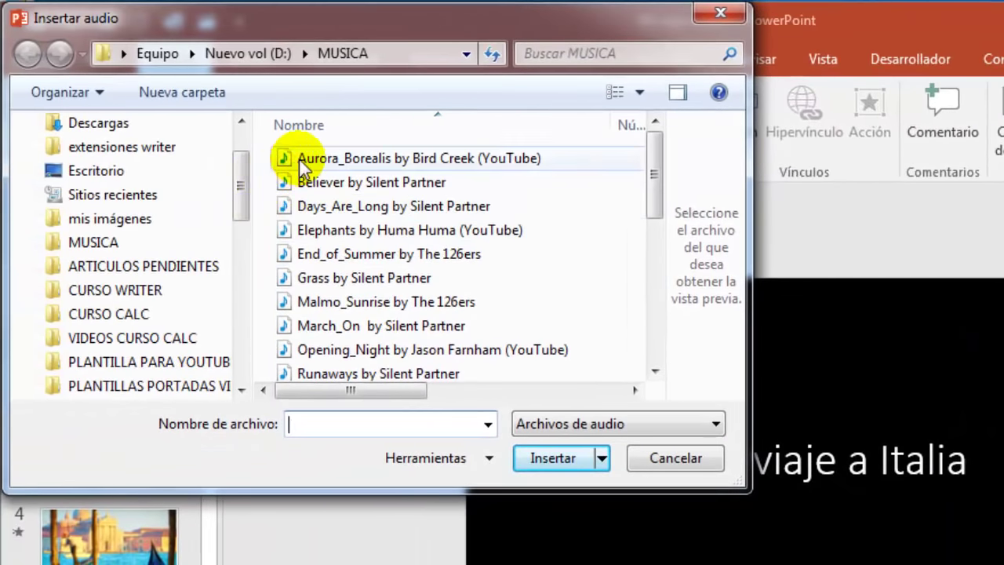
{"action": "left_click", "coordinate": [149, 164]}
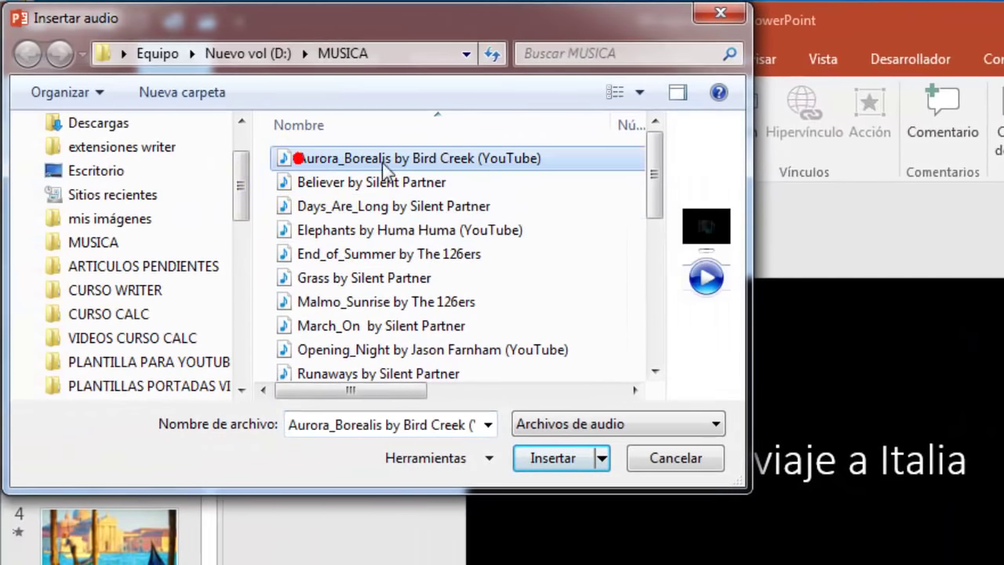
{"action": "left_click", "coordinate": [578, 468]}
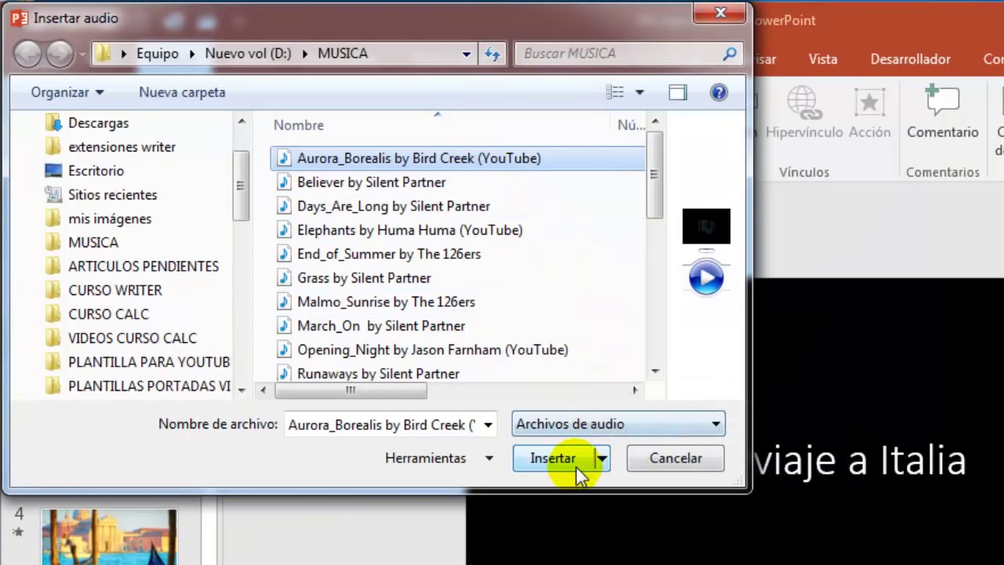
{"action": "left_click", "coordinate": [578, 463]}
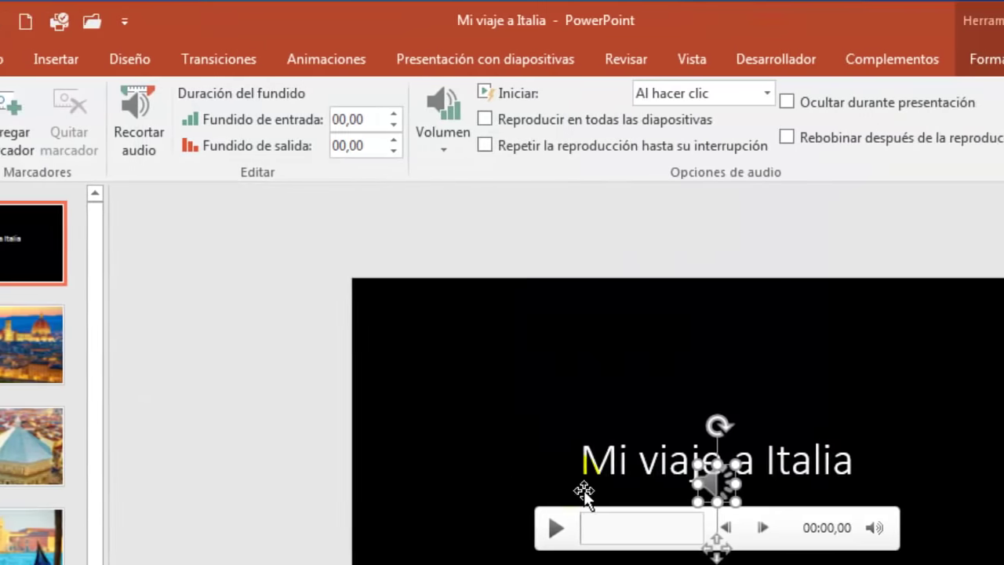
Move the audio icon above the slide, set it to play in background without looping, and fade out over 04,00 seconds.
{"action": "left_click_drag", "start_coordinate": [506, 506], "coordinate": [446, 266]}
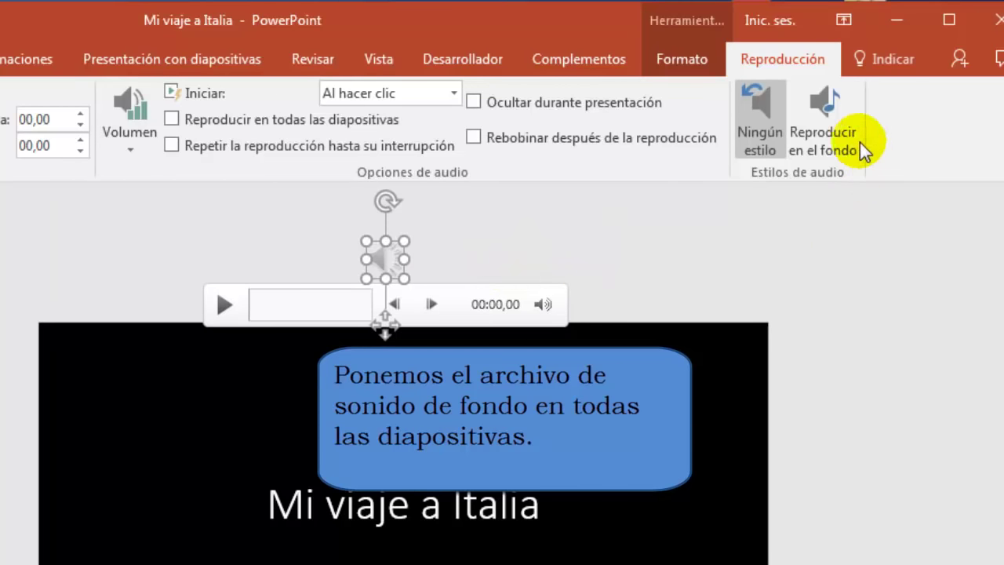
{"action": "left_click", "coordinate": [841, 127]}
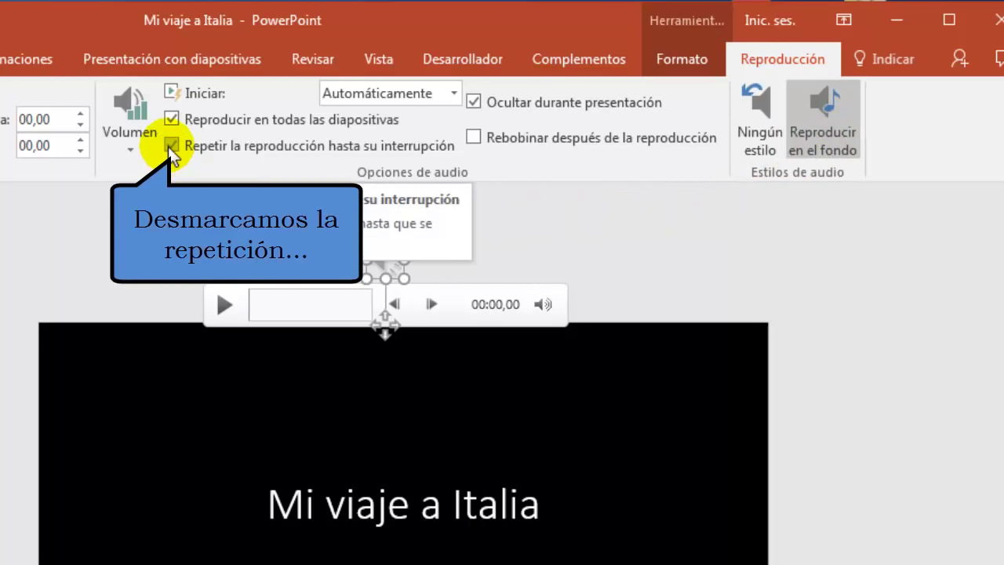
{"action": "left_click", "coordinate": [172, 146]}
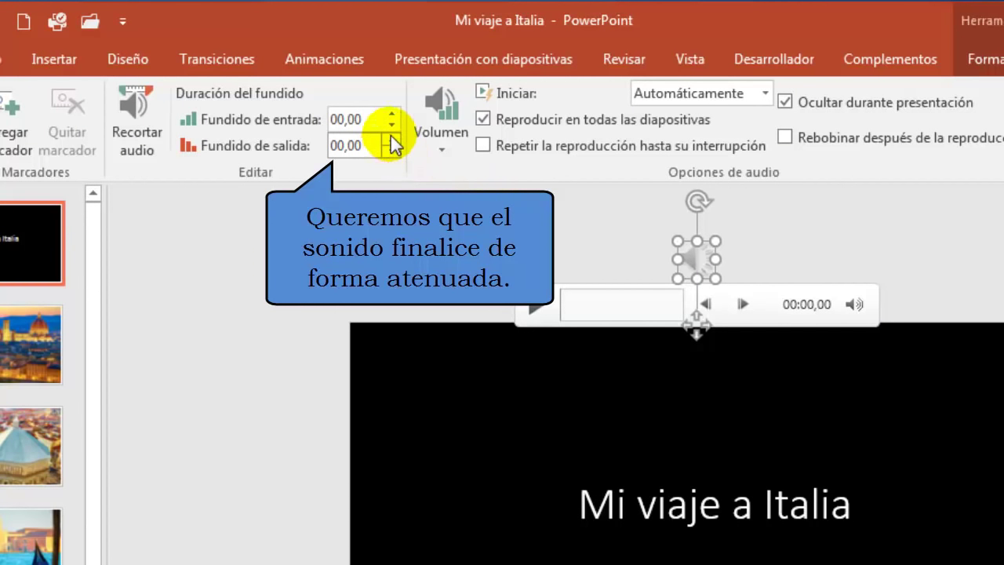
{"action": "left_click_drag", "start_coordinate": [392, 137], "coordinate": [393, 141]}
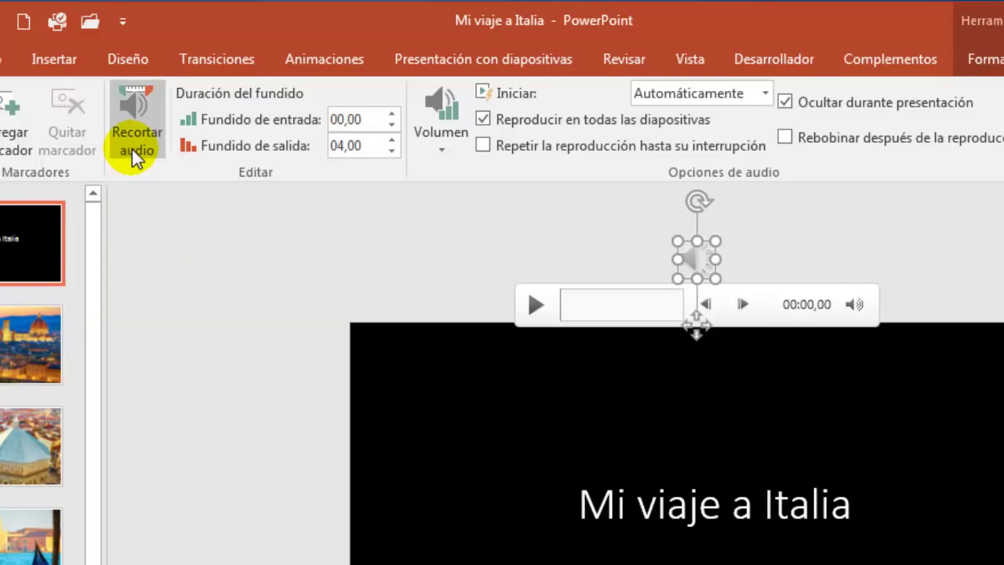
Trim the Aurora_Borealis track to start at 00:00 and end at 00:36.
{"action": "left_click", "coordinate": [132, 149]}
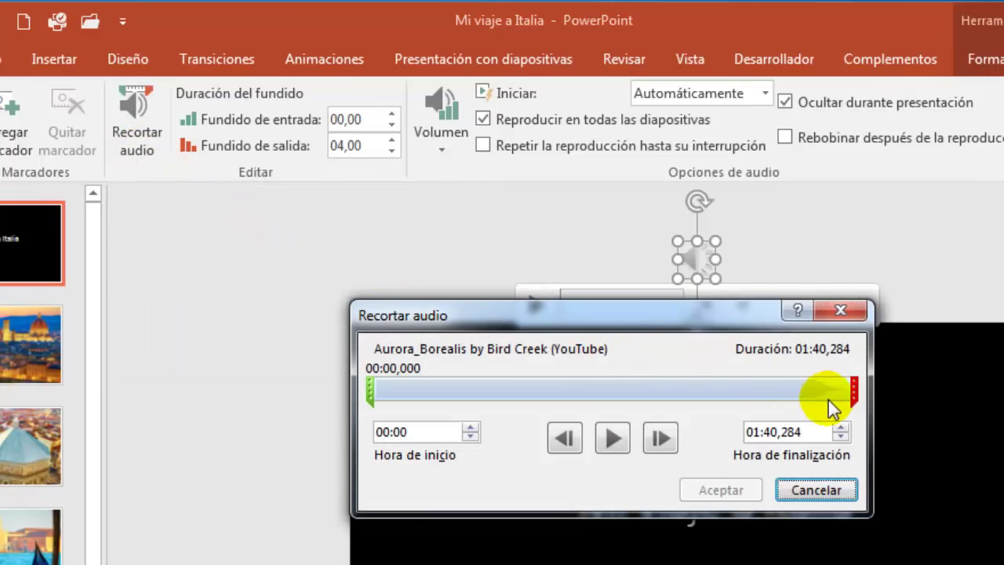
{"action": "left_click_drag", "start_coordinate": [852, 390], "coordinate": [557, 381]}
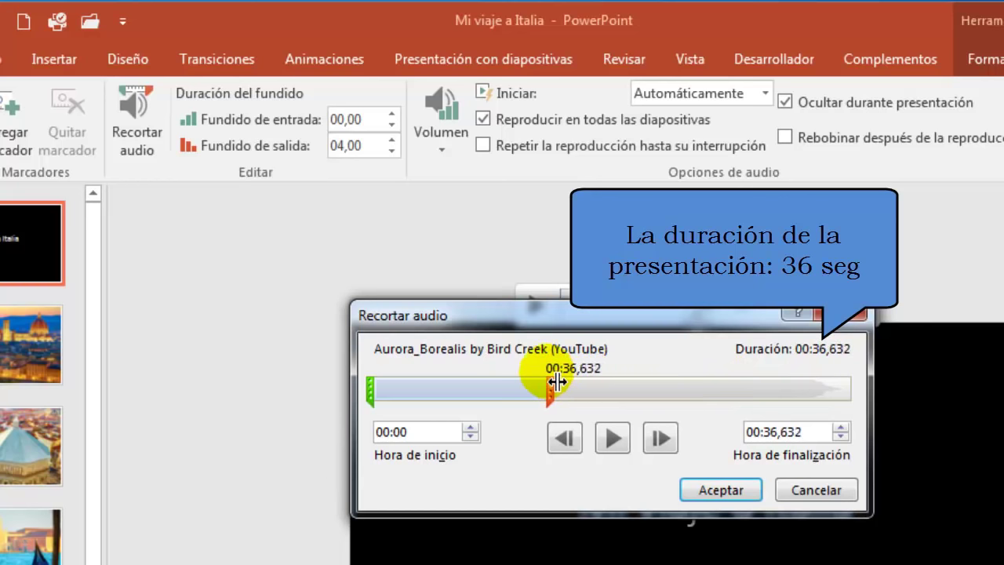
{"action": "left_click_drag", "start_coordinate": [557, 381], "coordinate": [551, 381]}
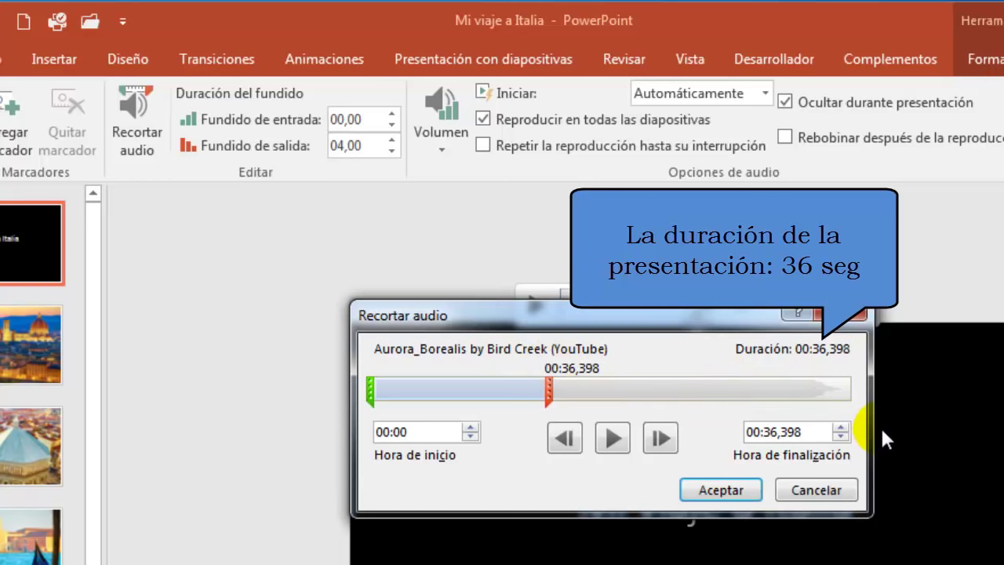
{"action": "left_click", "coordinate": [842, 437]}
{"action": "left_click", "coordinate": [843, 437]}
{"action": "left_click", "coordinate": [842, 437]}
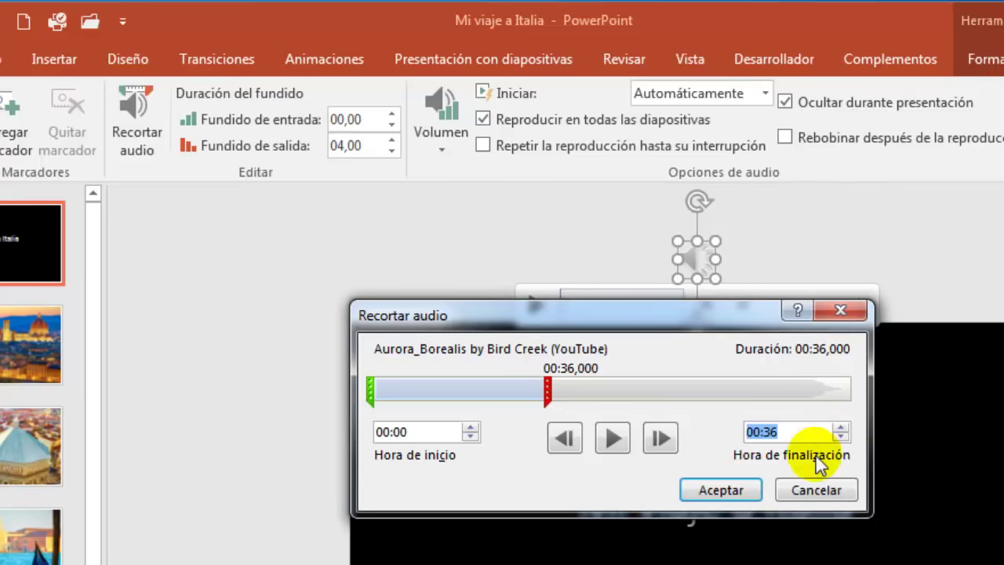
{"action": "left_click", "coordinate": [749, 488]}
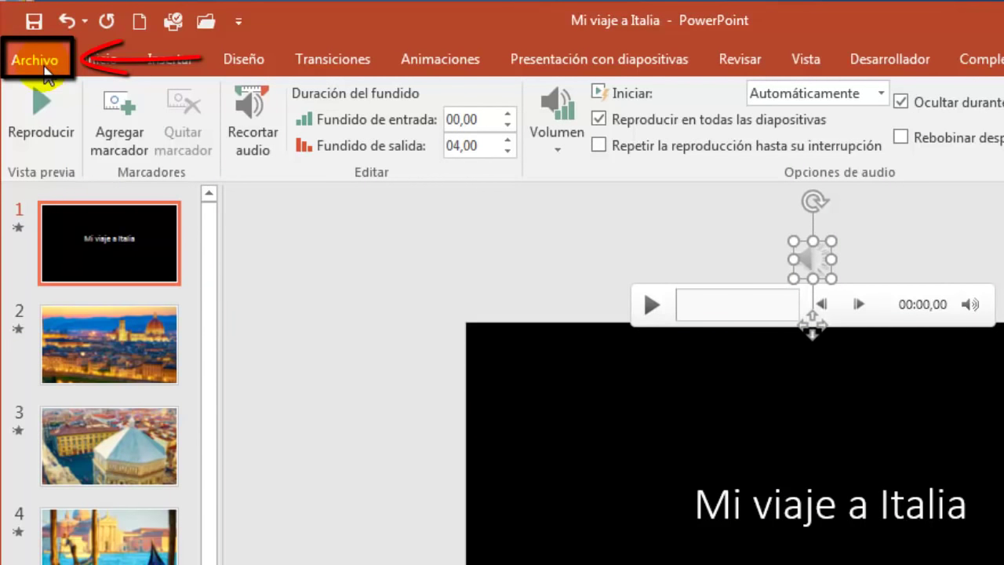
Export as video with Calidad de Internet (1280 x 720) and no recorded narrations or timings.
{"action": "left_click", "coordinate": [43, 64]}
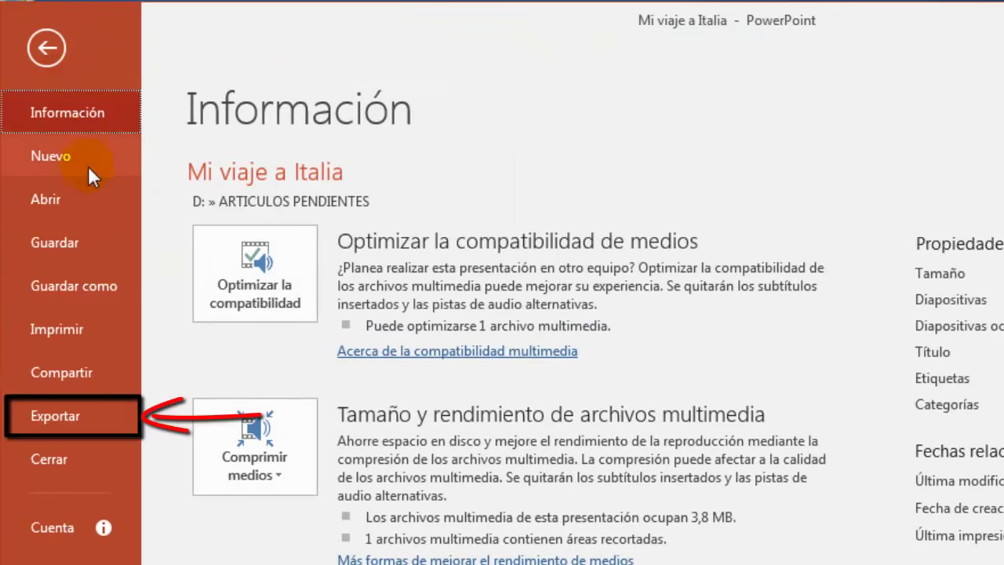
{"action": "left_click", "coordinate": [99, 424]}
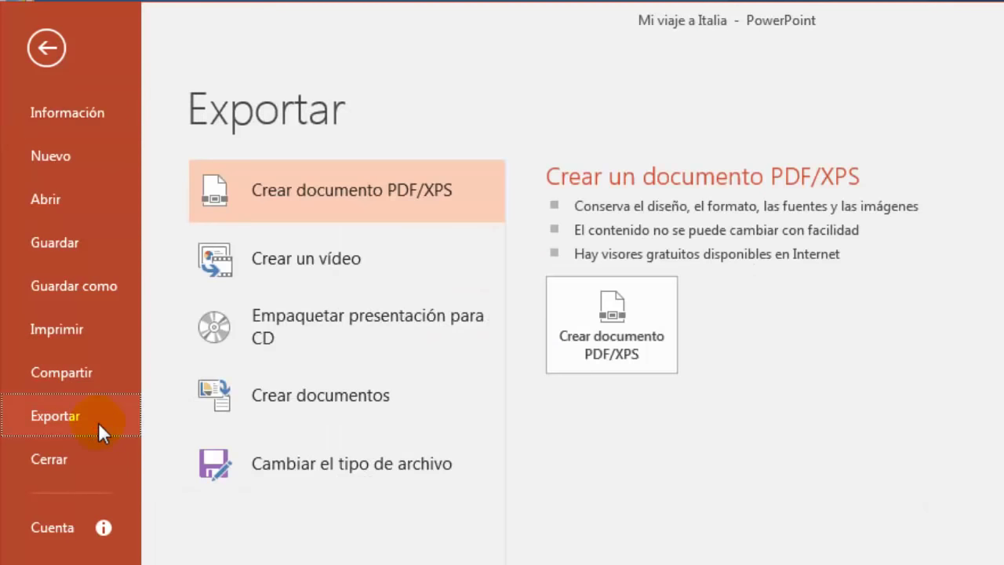
{"action": "left_click", "coordinate": [375, 263]}
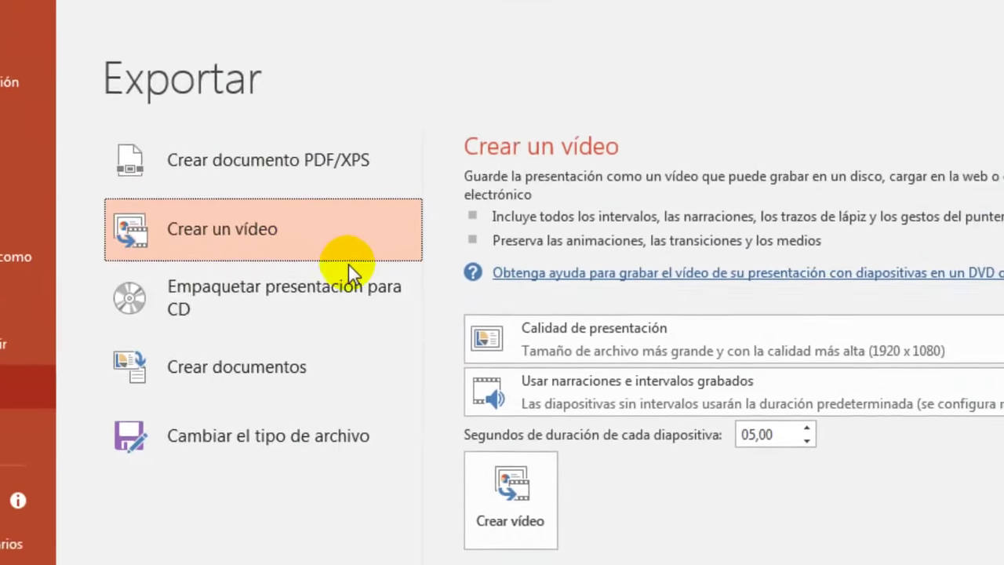
{"action": "left_click", "coordinate": [538, 343]}
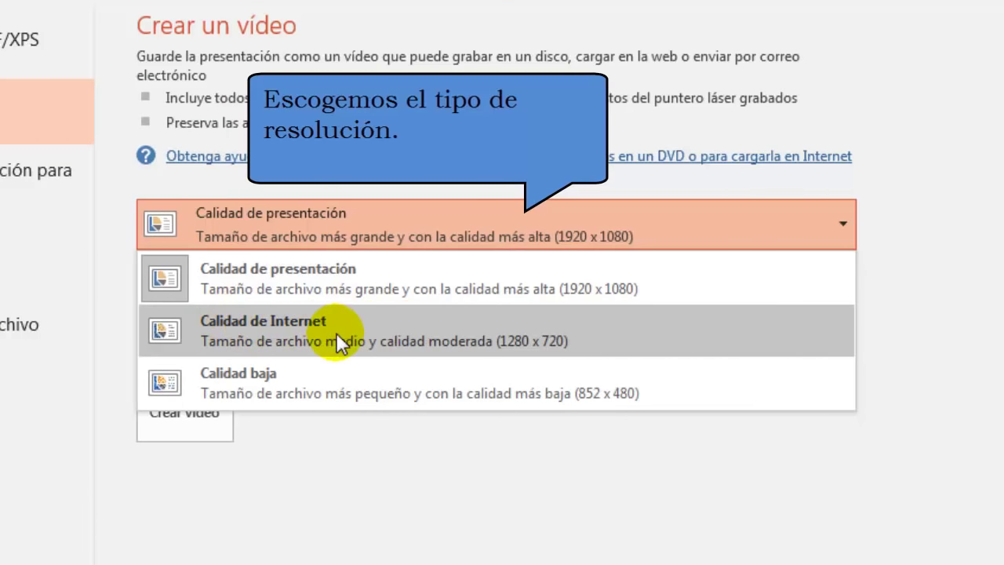
{"action": "left_click", "coordinate": [354, 333]}
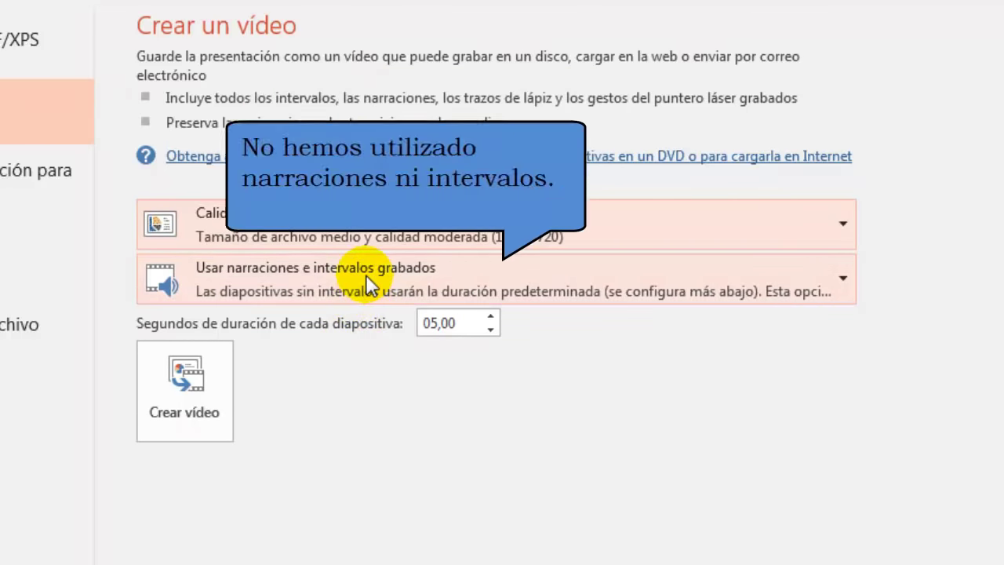
{"action": "left_click", "coordinate": [367, 274]}
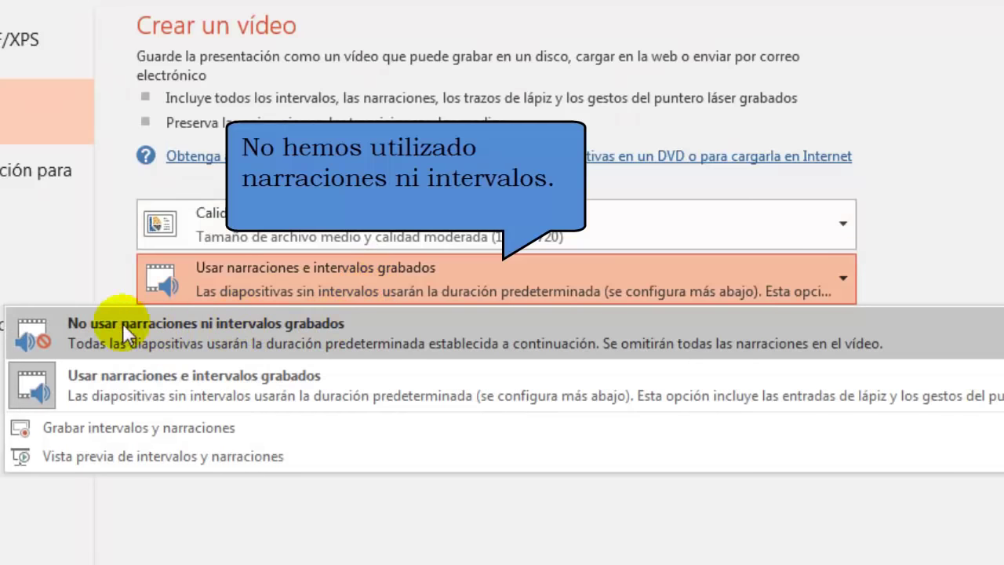
{"action": "left_click", "coordinate": [251, 328]}
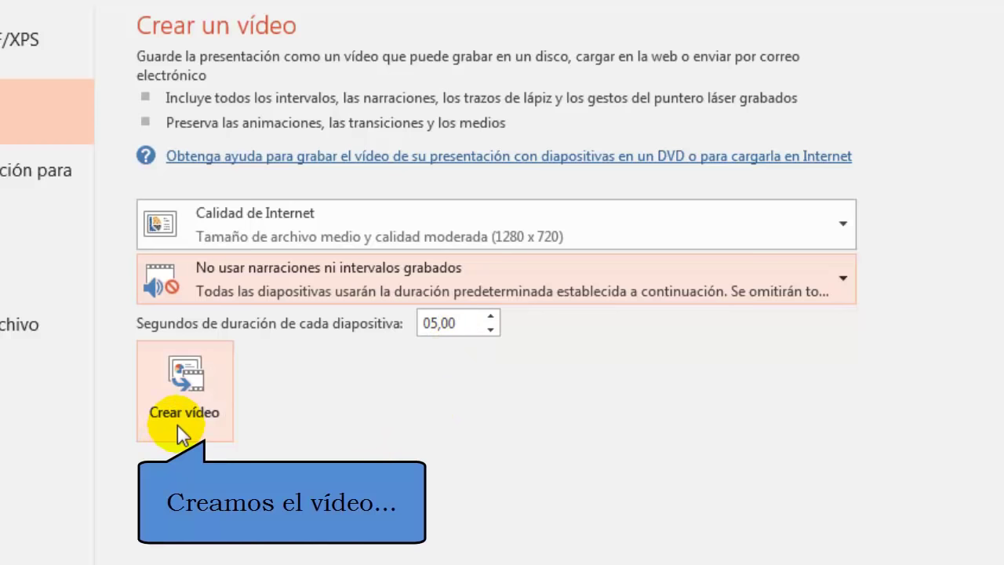
{"action": "left_click", "coordinate": [177, 425]}
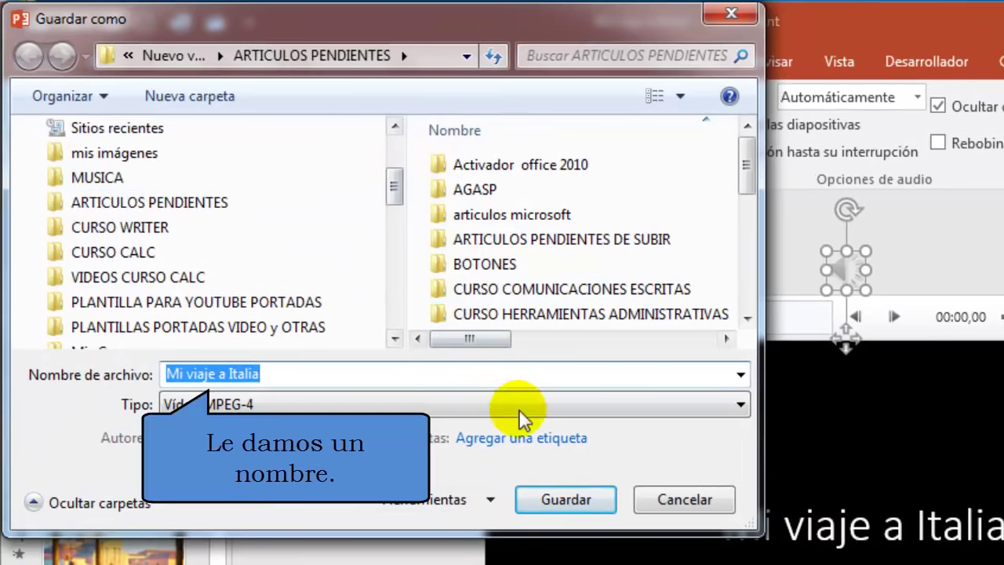
Save the MPEG-4 video 'Mi viaje a Italia' and select it in the ARTICULOS PENDIENTES folder.
{"action": "left_click", "coordinate": [566, 494]}
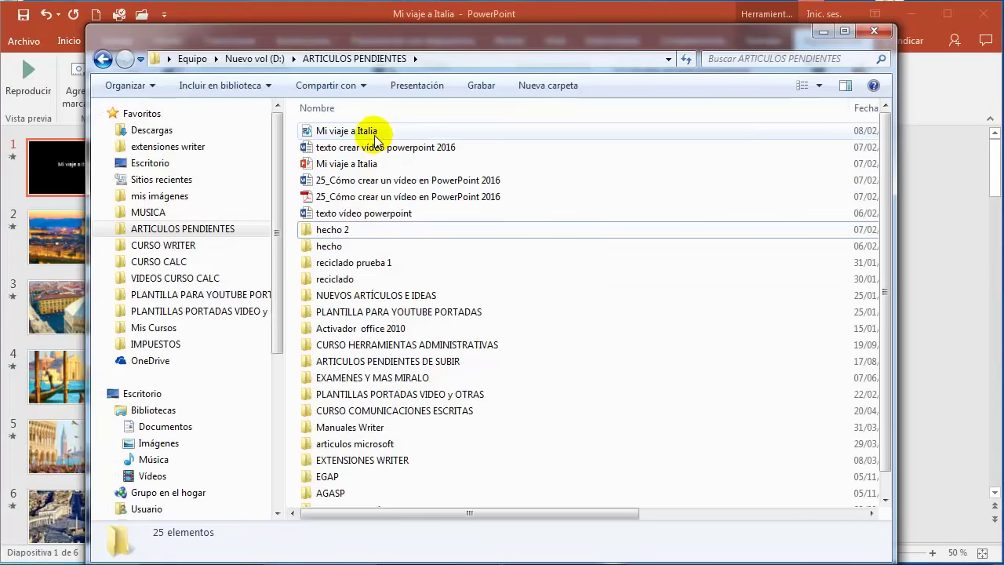
{"action": "left_click", "coordinate": [374, 133]}
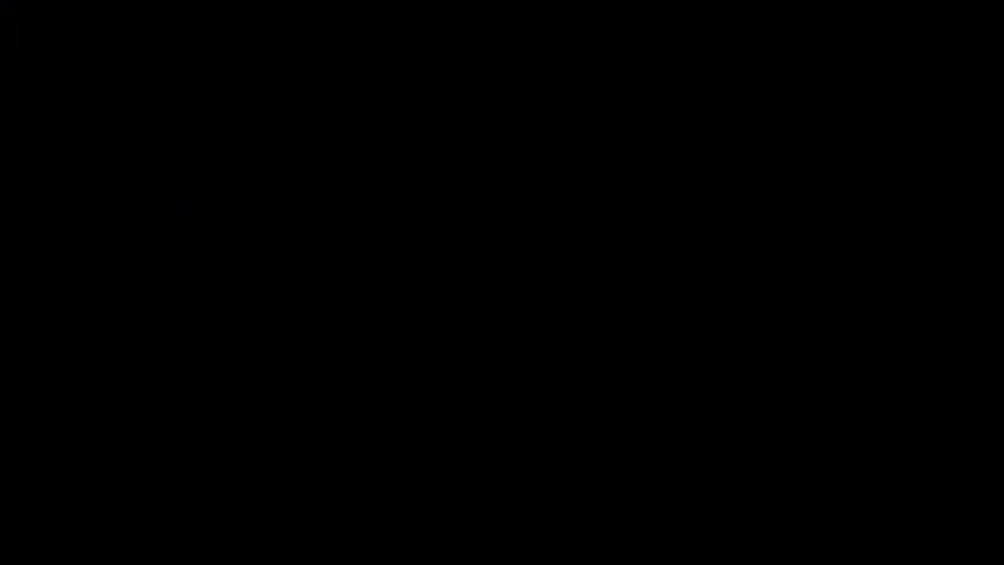